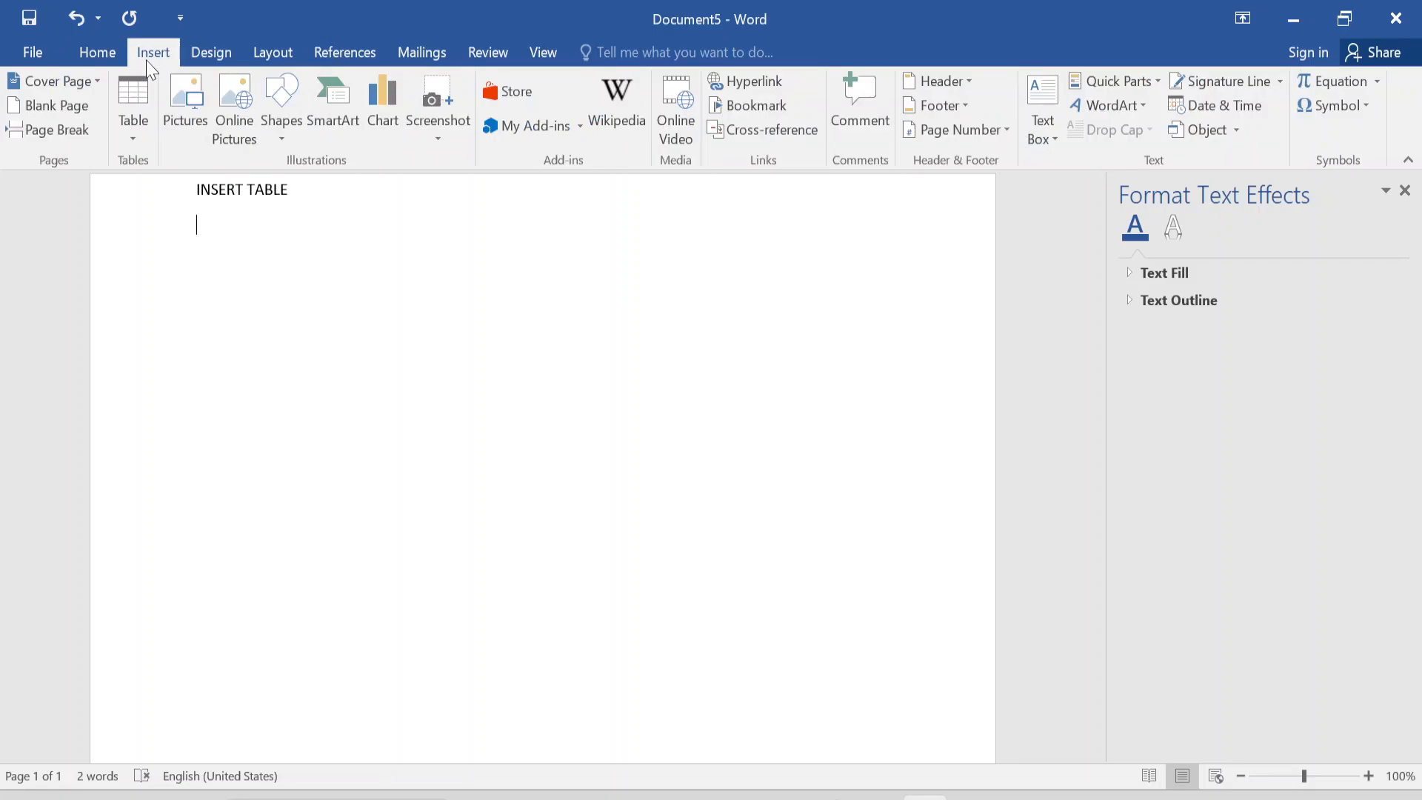
Insert a table with 3 columns and 5 rows below the INSERT TABLE heading.
{"action": "left_click", "coordinate": [133, 142]}
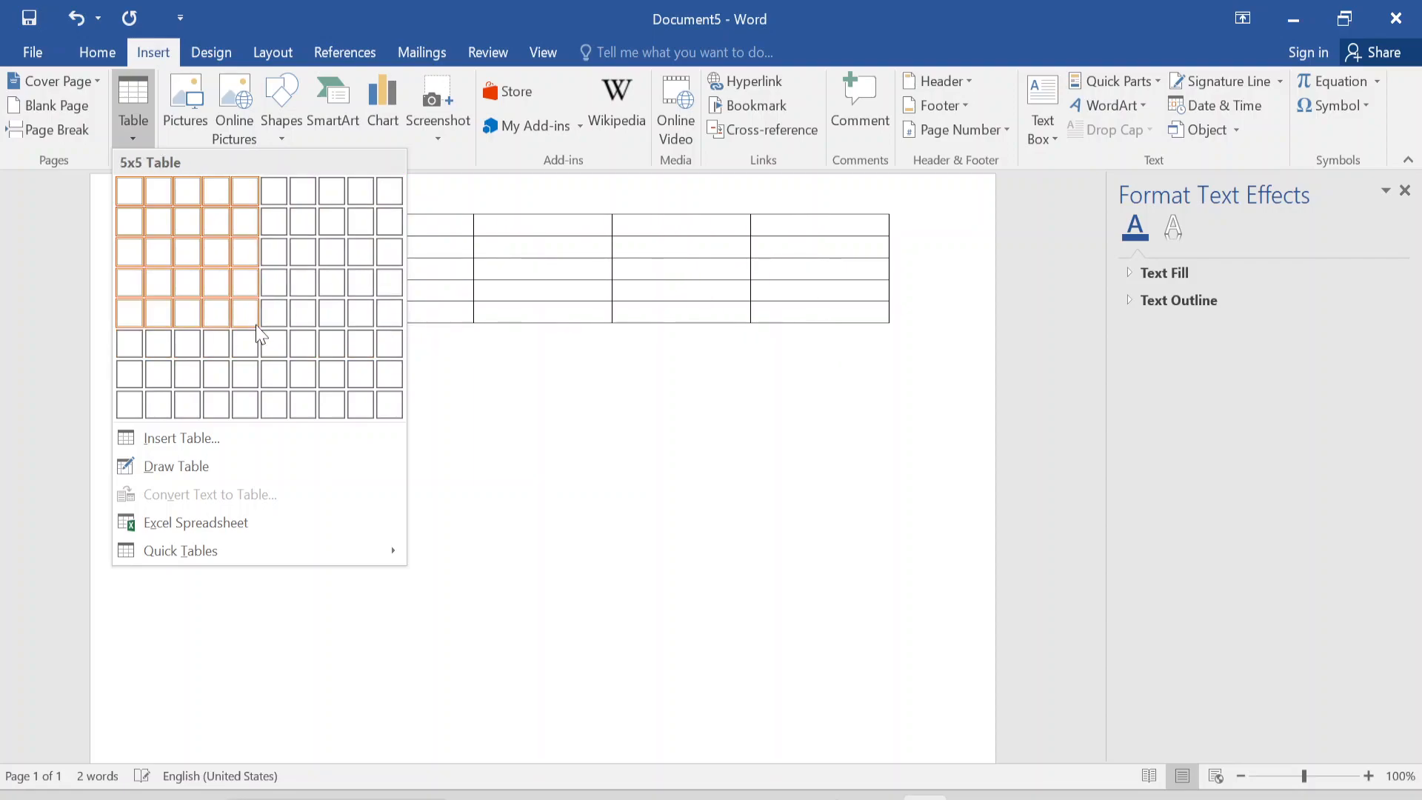
{"action": "left_click", "coordinate": [188, 438]}
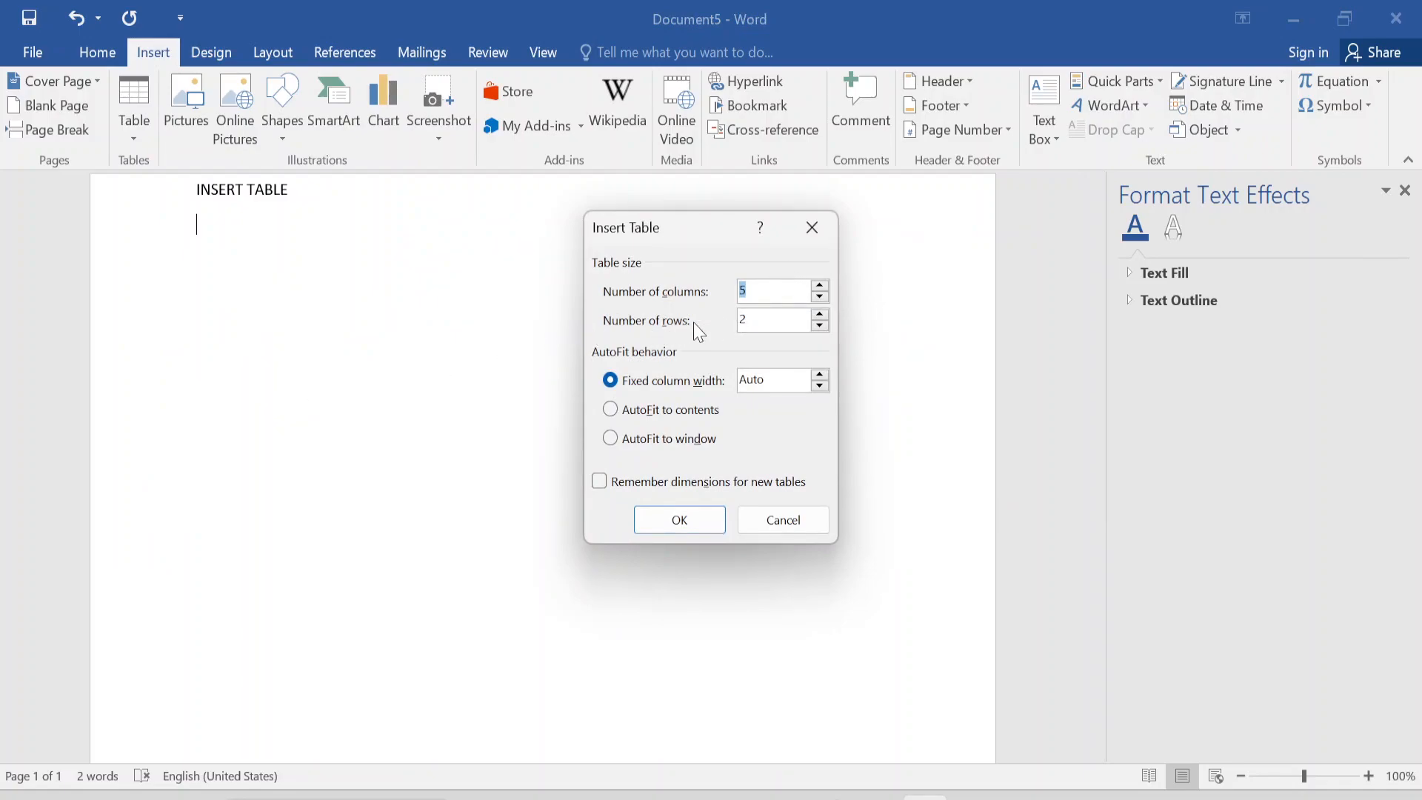
{"action": "type", "text": "3"}
{"action": "key", "text": "Tab"}
{"action": "type", "text": "10"}
{"action": "key", "text": "BackSpace"}
{"action": "key", "text": "BackSpace"}
{"action": "type", "text": "5"}
{"action": "left_click", "coordinate": [680, 520]}
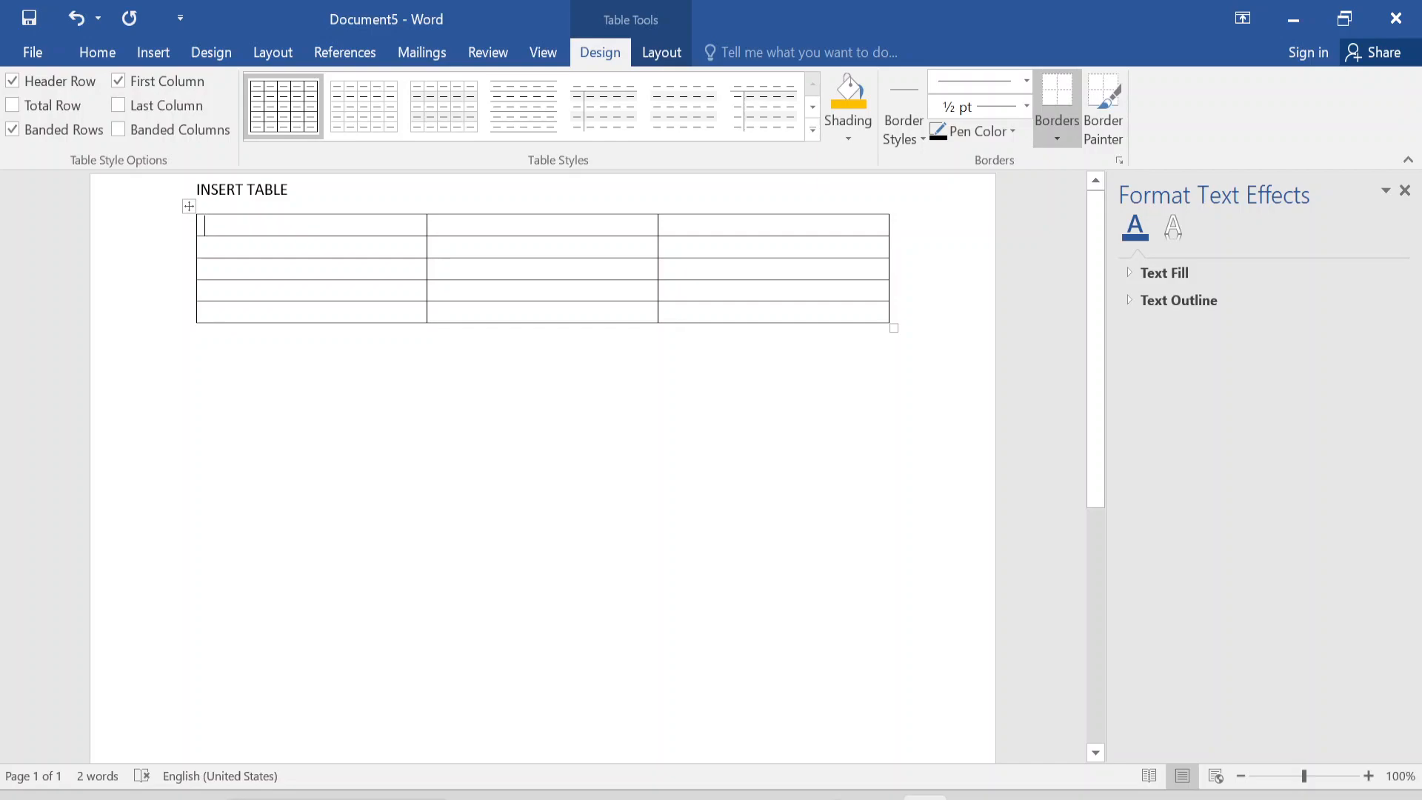
Fill the table's first column with the header STUDENT NAME and the four students' names below it.
{"action": "type", "text": "STUDENT NAME"}
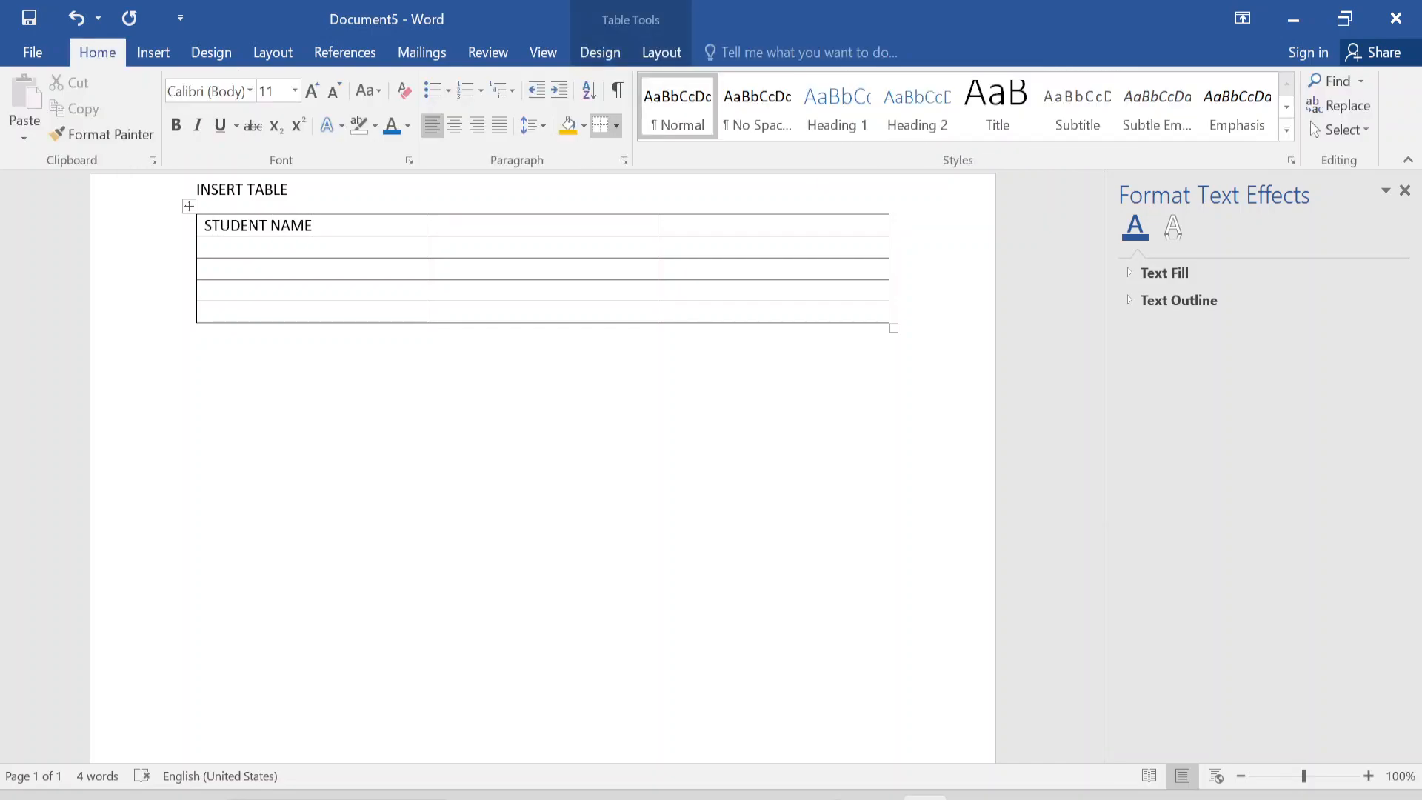
{"action": "key", "text": "Down"}
{"action": "type", "text": "LEE"}
{"action": "key", "text": "Return"}
{"action": "key", "text": "BackSpace"}
{"action": "type", "text": "ROY "}
{"action": "type", "text": "RICKY "}
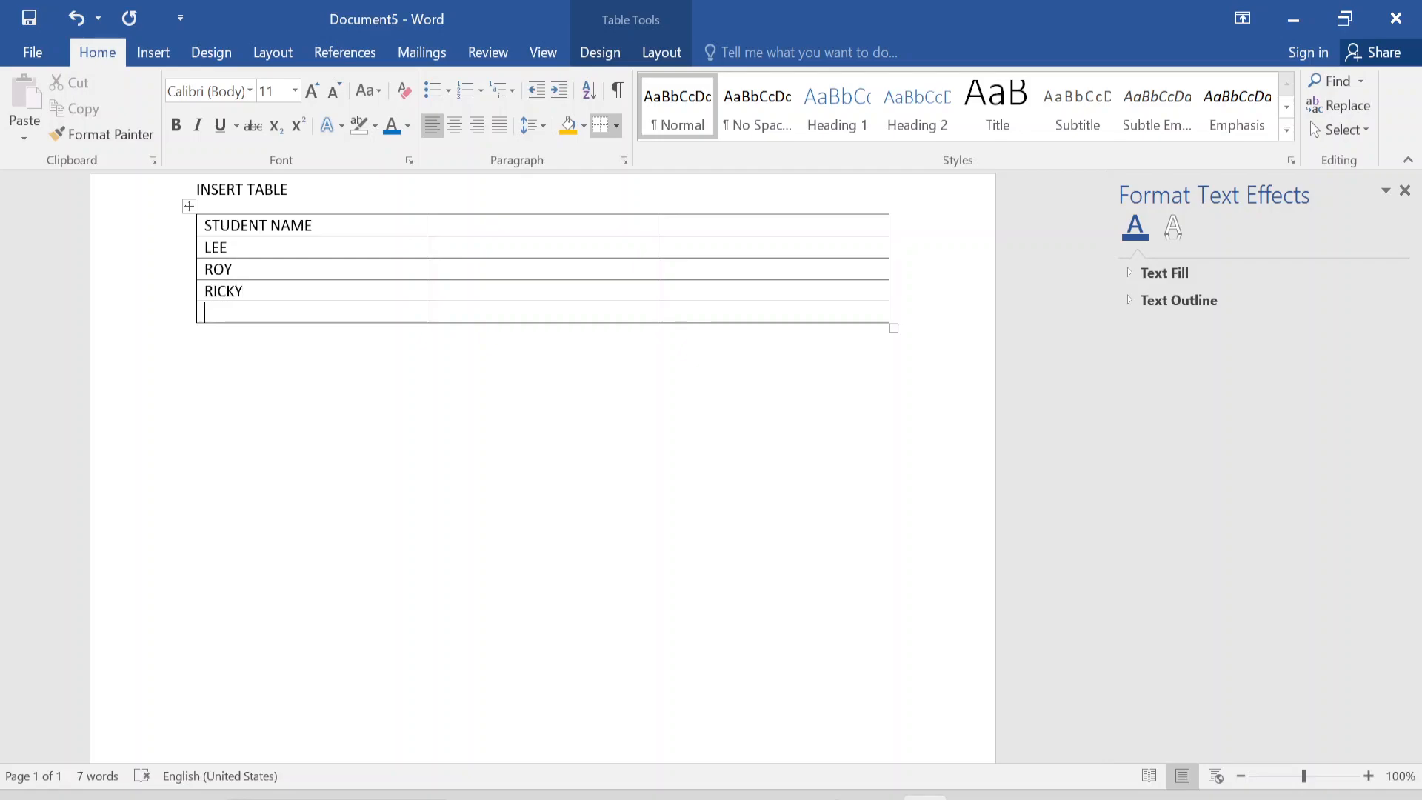
{"action": "type", "text": "SIMON"}
Enter the headers ENGLISH and MATHEMATICS in the second and third columns of the header row.
{"action": "left_click", "coordinate": [476, 231]}
{"action": "type", "text": "MARK"}
{"action": "key", "text": "BackSpace"}
{"action": "key", "text": "BackSpace"}
{"action": "key", "text": "BackSpace"}
{"action": "key", "text": "BackSpace"}
{"action": "type", "text": "ENGLISH"}
{"action": "key", "text": "Tab"}
{"action": "type", "text": "MATHEM"}
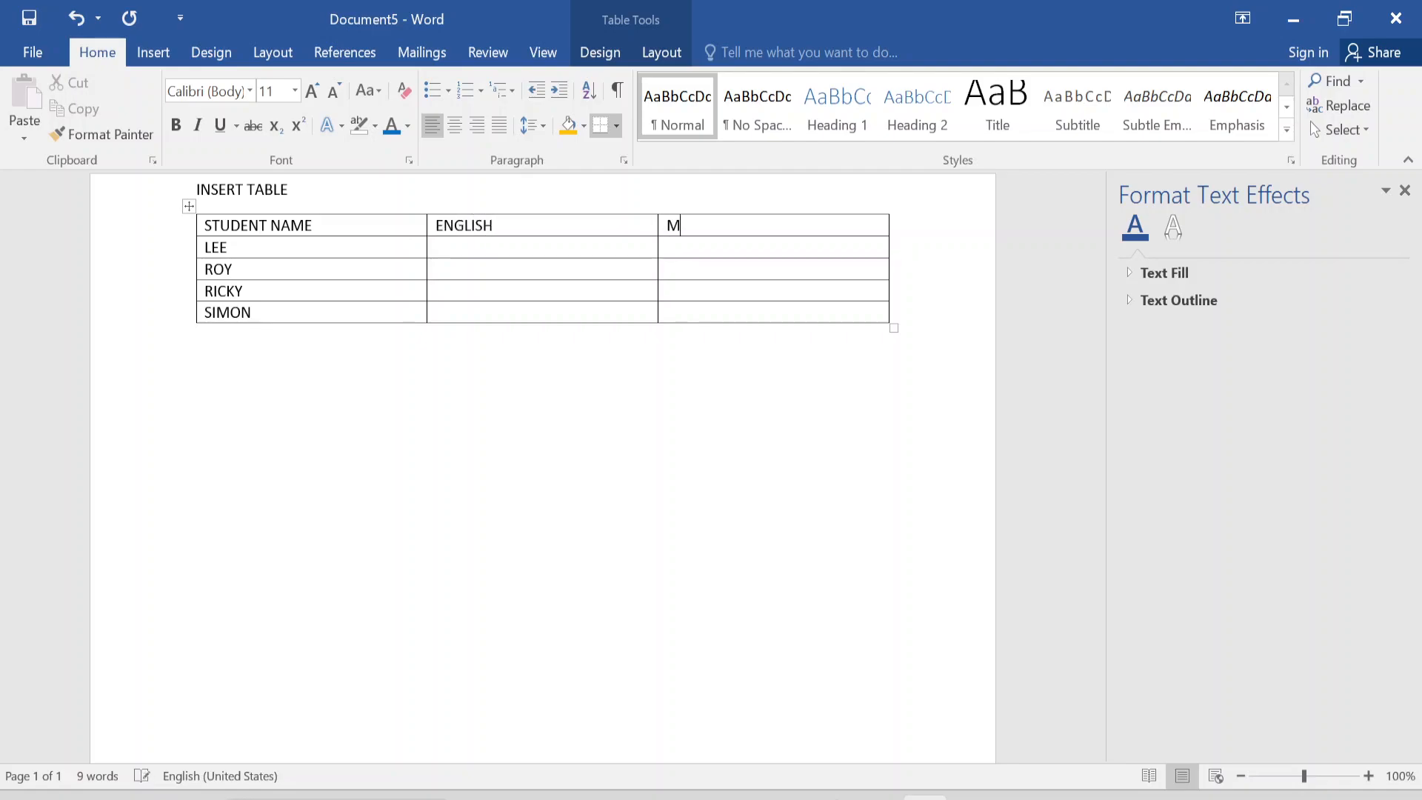
{"action": "type", "text": "ATCIC"}
{"action": "key", "text": "BackSpace"}
{"action": "key", "text": "BackSpace"}
{"action": "key", "text": "BackSpace"}
{"action": "type", "text": "ICS"}
{"action": "key", "text": "Down"}
{"action": "type", "text": "10"}
{"action": "key", "text": "Return"}
{"action": "key", "text": "BackSpace"}
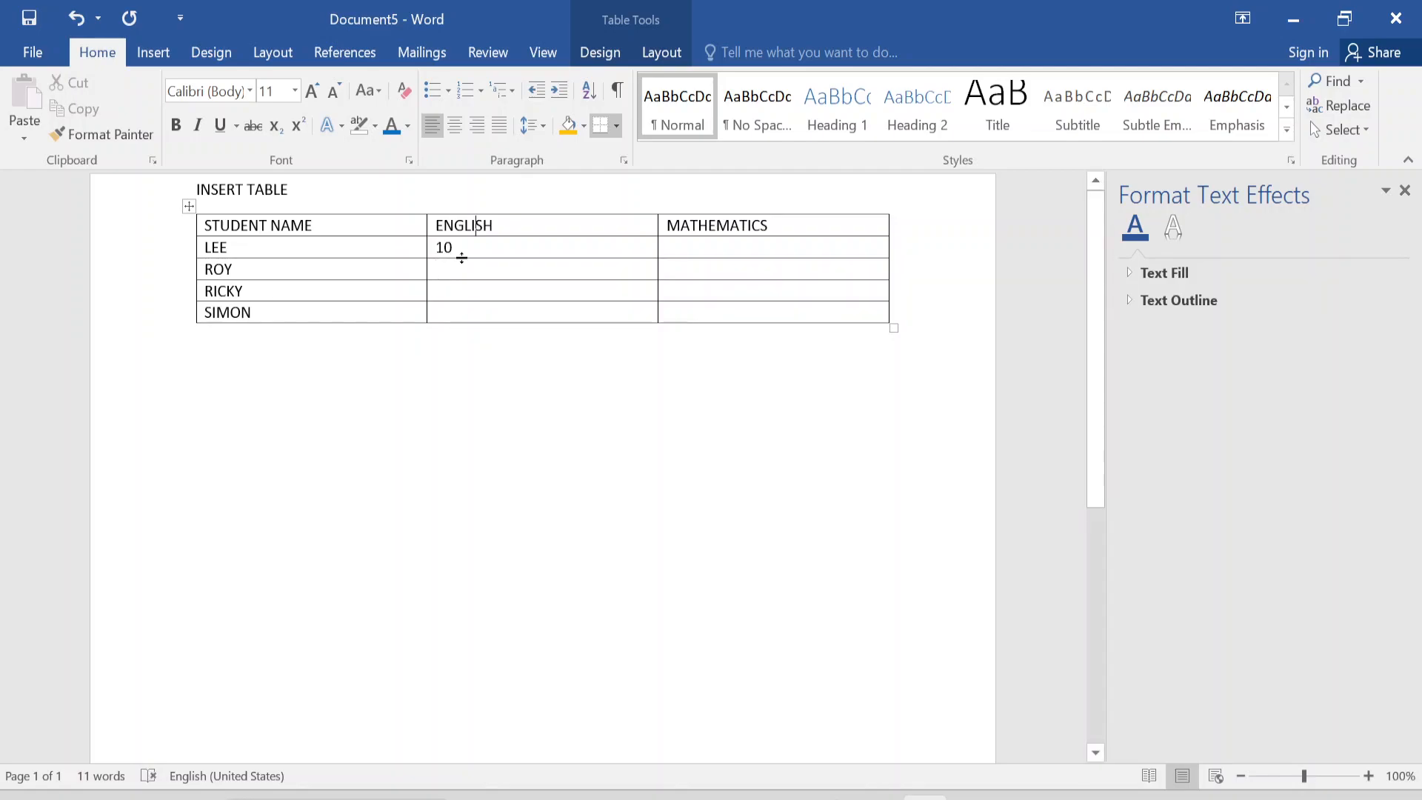
{"action": "key", "text": "BackSpace"}
{"action": "key", "text": "BackSpace"}
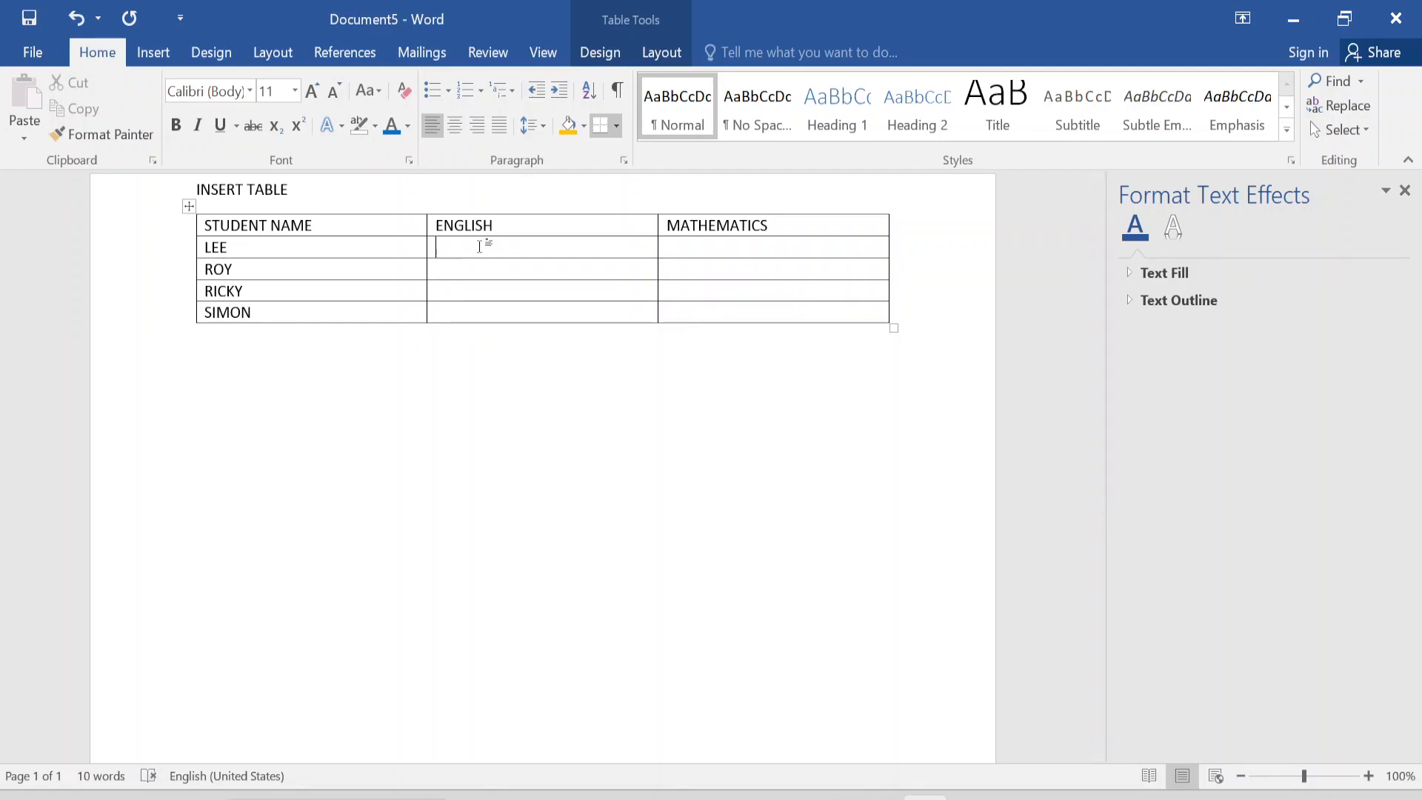
Fill the ENGLISH column with the marks 60, 70, 80 and 65, one per student row.
{"action": "type", "text": "60"}
{"action": "key", "text": "Down"}
{"action": "type", "text": "70"}
{"action": "type", "text": "80"}
{"action": "key", "text": "Return"}
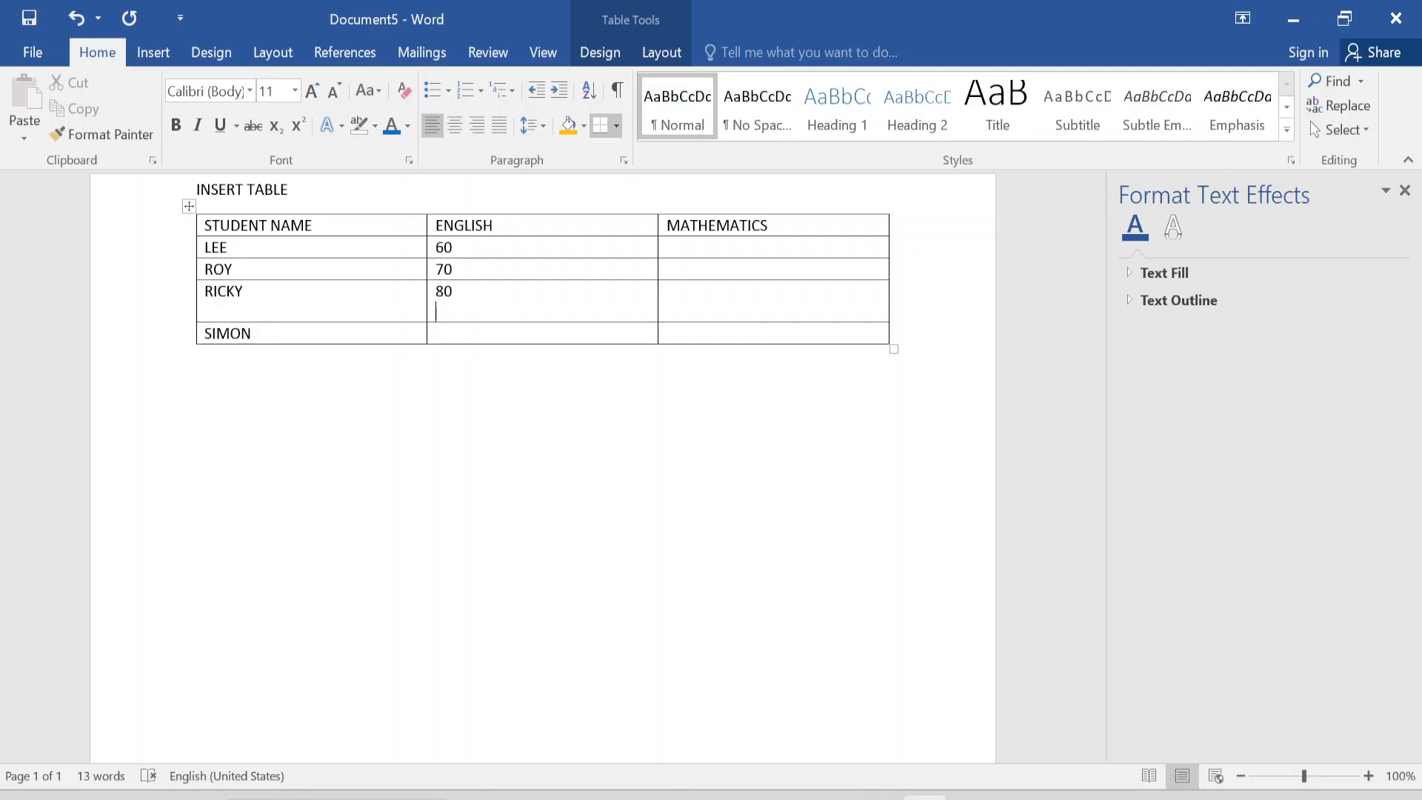
{"action": "type", "text": "65"}
{"action": "key", "text": "BackSpace"}
{"action": "key", "text": "BackSpace"}
{"action": "key", "text": "BackSpace"}
{"action": "key", "text": "Down"}
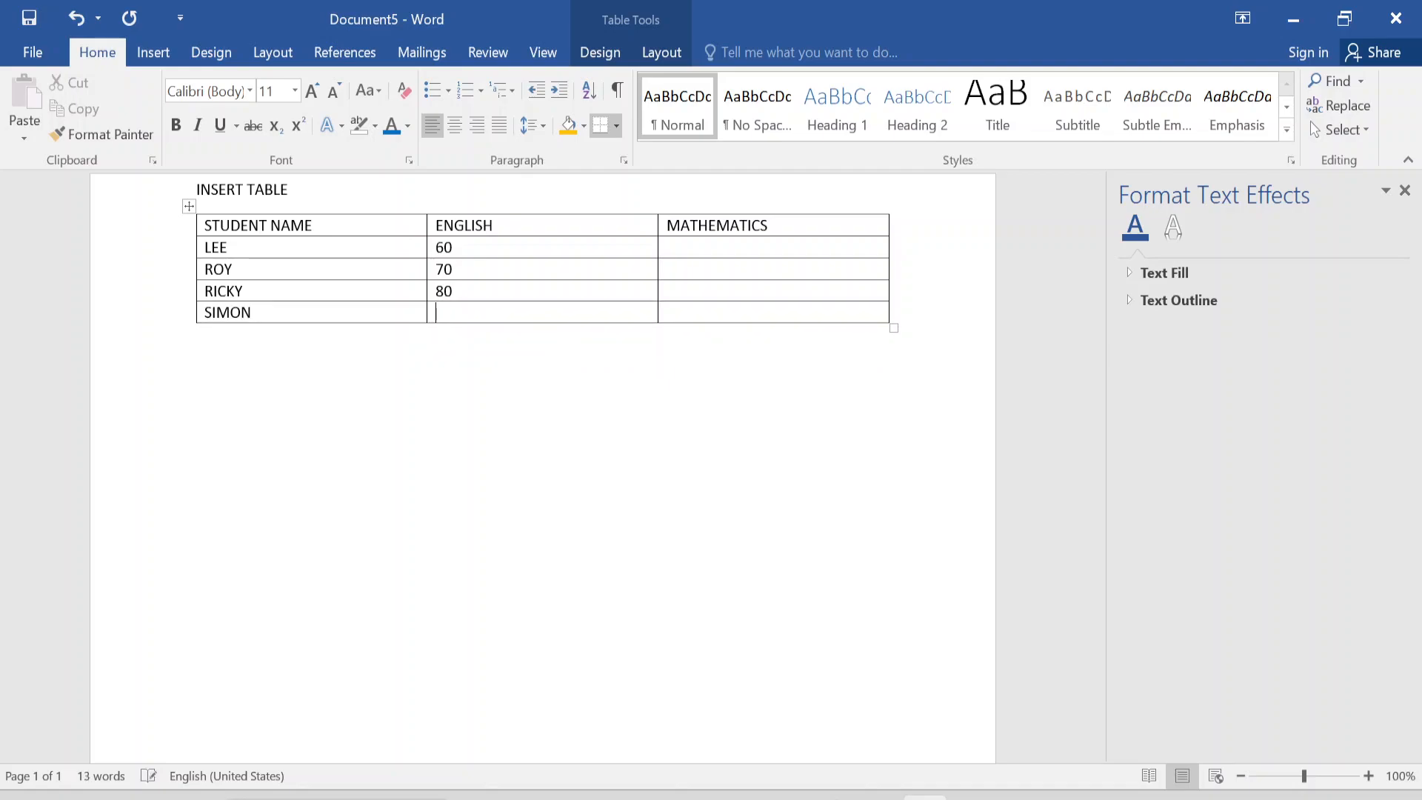
{"action": "type", "text": "65"}
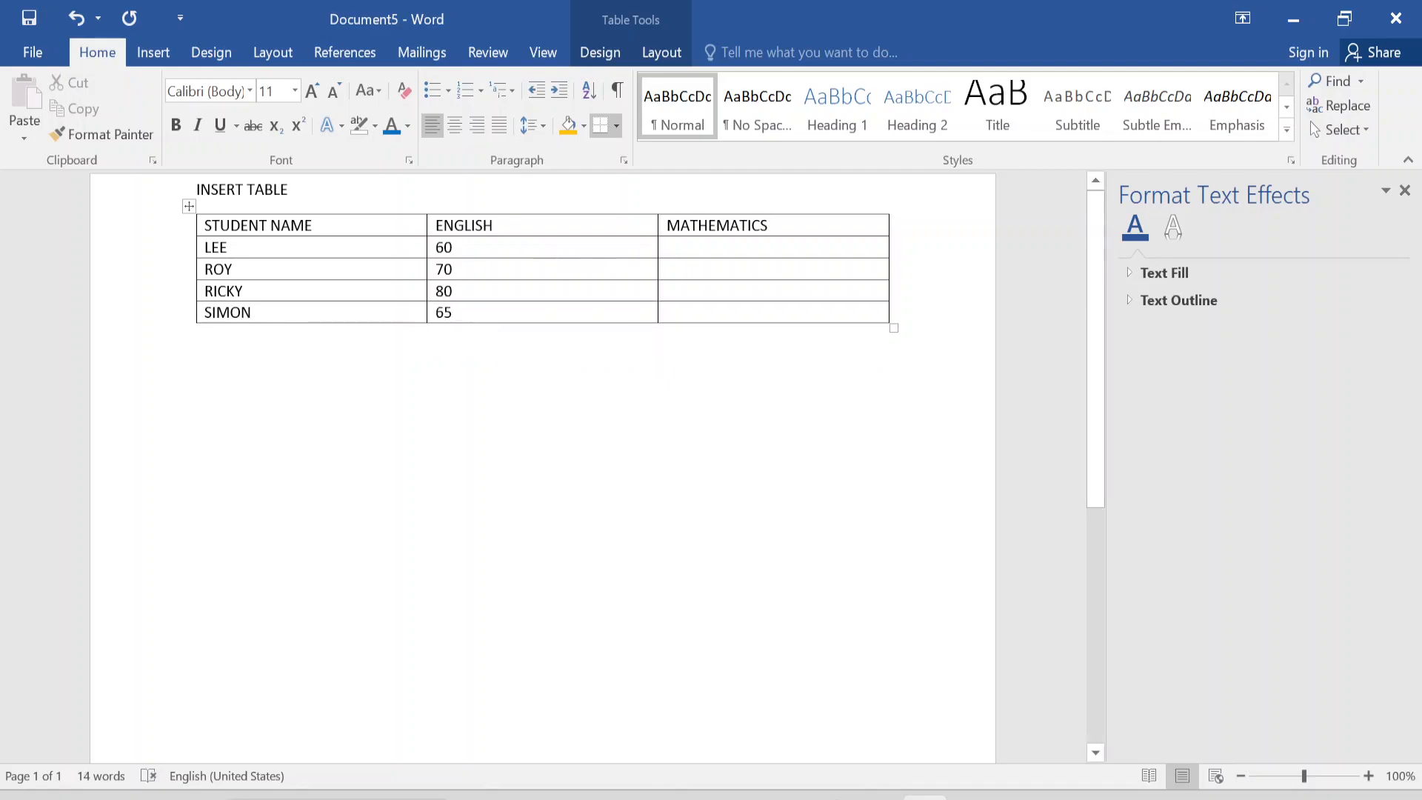
{"action": "type", "text": "56"}
Fill the MATHEMATICS column with the marks 56, 67, 87 and 98, one per student row.
{"action": "key", "text": "Down"}
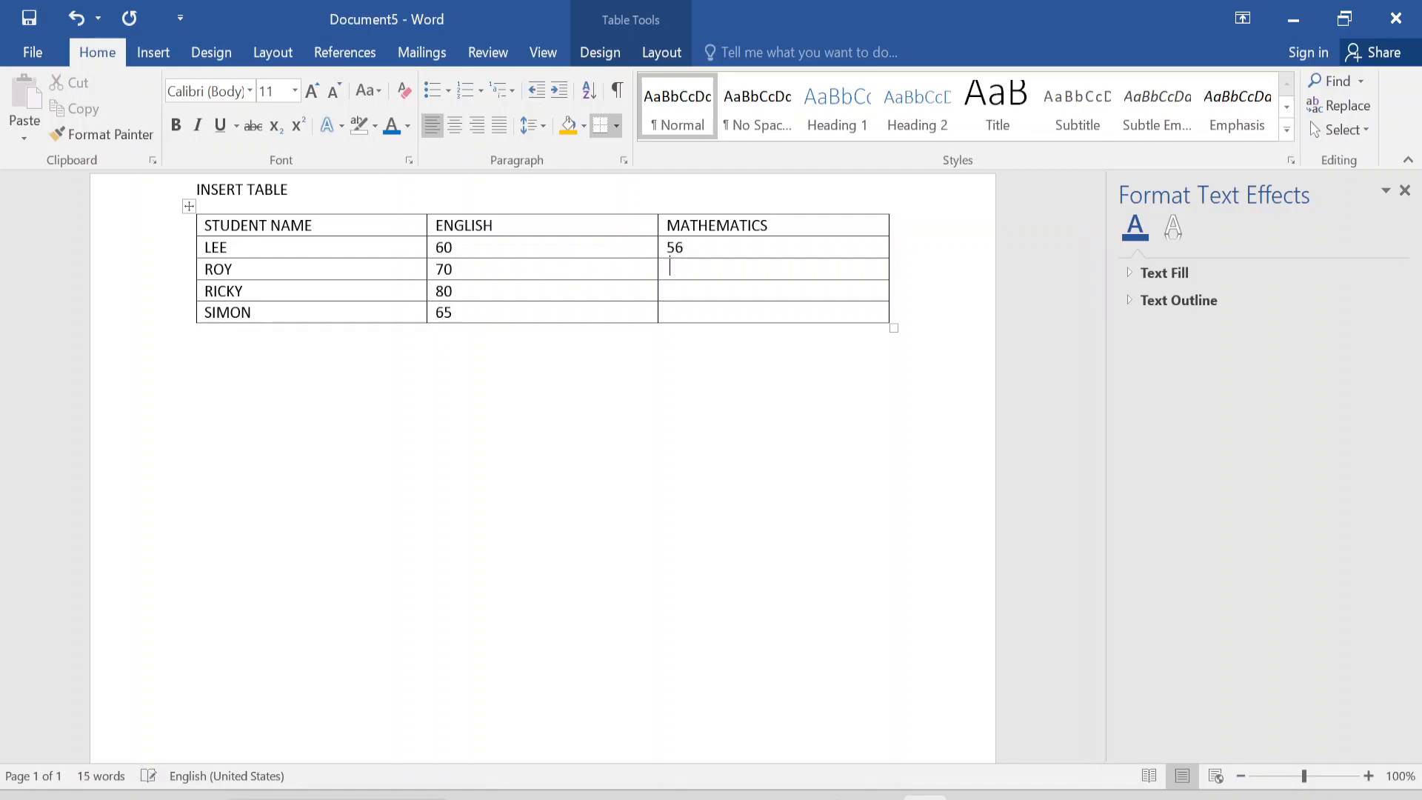
{"action": "type", "text": "67"}
{"action": "key", "text": "Down"}
{"action": "type", "text": "87"}
{"action": "key", "text": "Down"}
{"action": "type", "text": "98"}
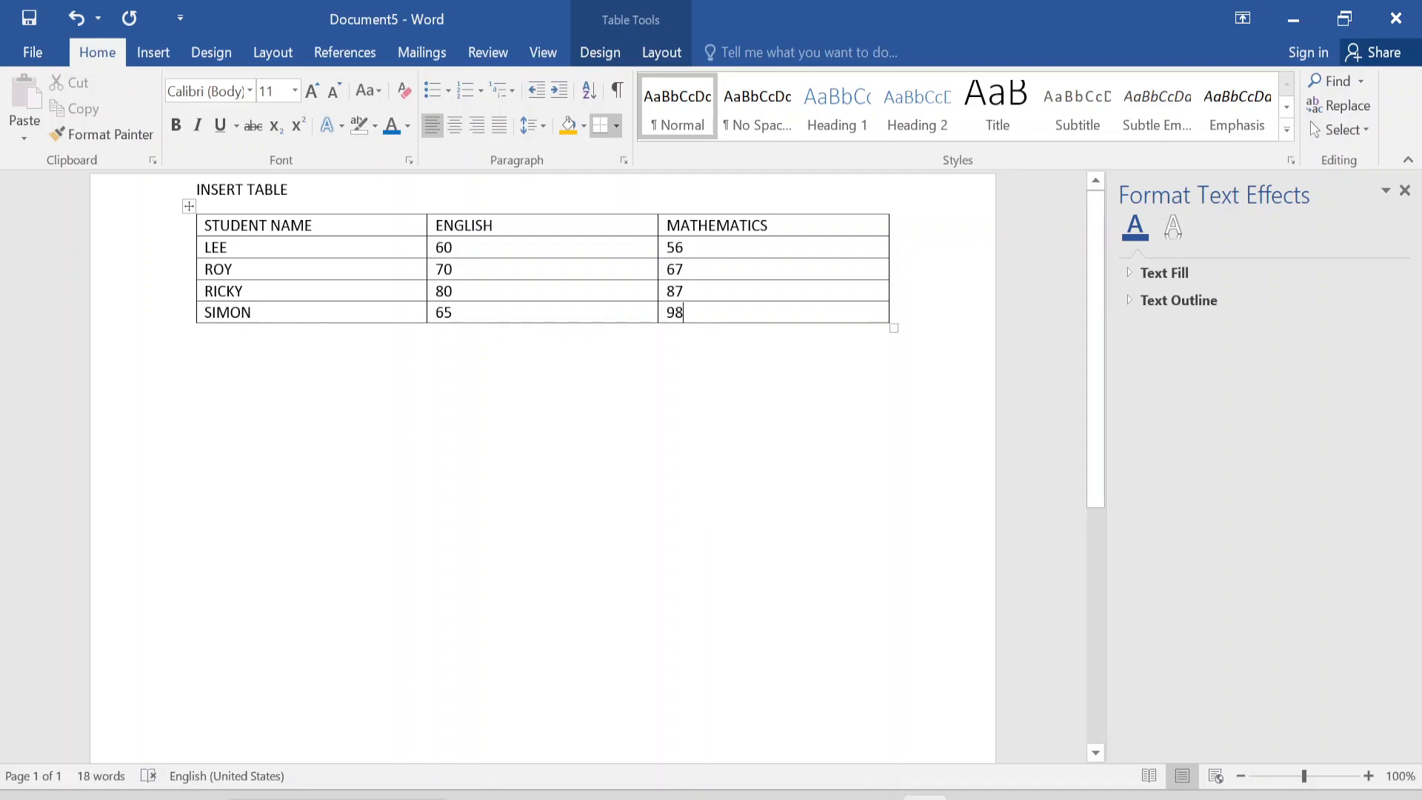
{"action": "key", "text": "Down"}
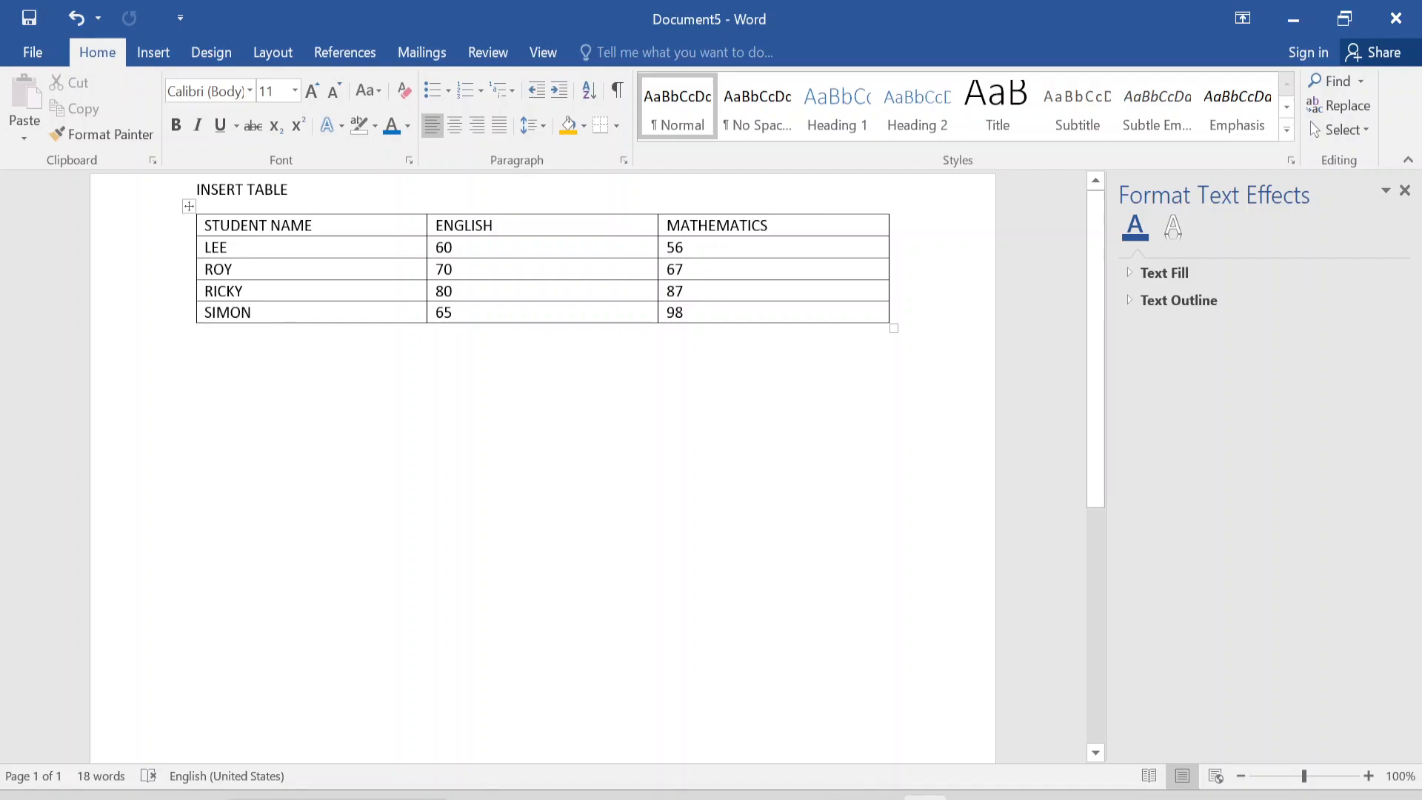
Insert an empty column to the right of the MATHEMATICS column.
{"action": "left_click_drag", "start_coordinate": [766, 224], "coordinate": [770, 341]}
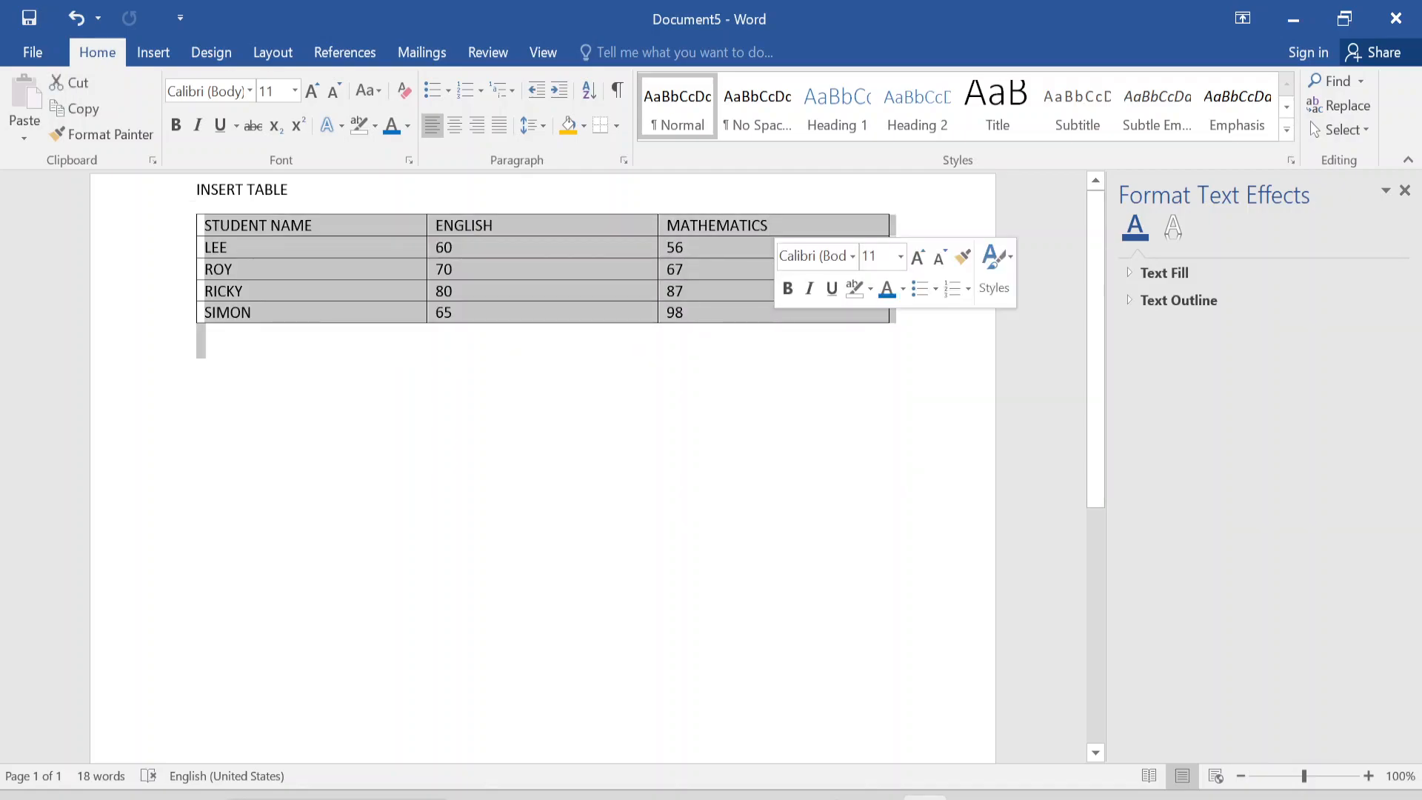
{"action": "left_click", "coordinate": [699, 292]}
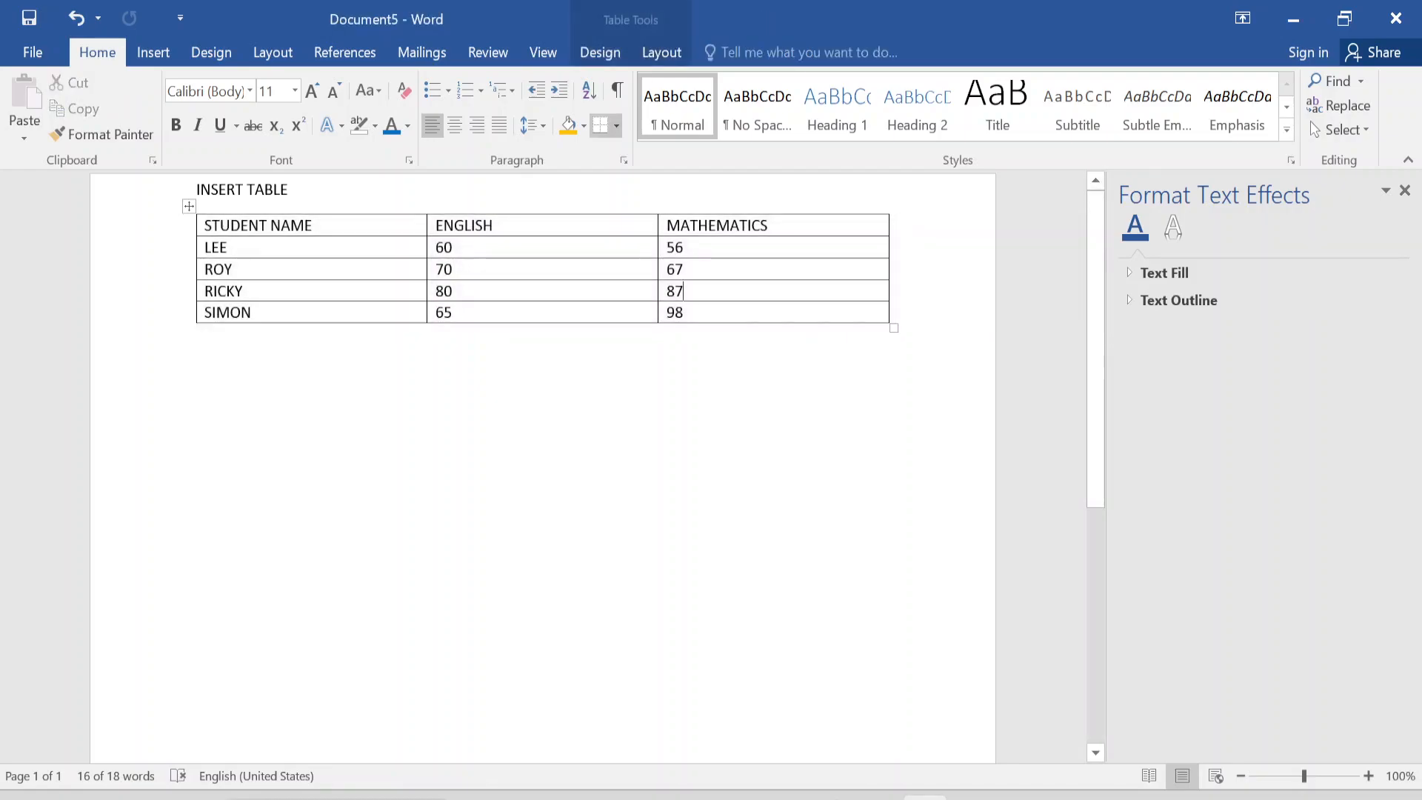
{"action": "left_click_drag", "start_coordinate": [770, 226], "coordinate": [806, 317]}
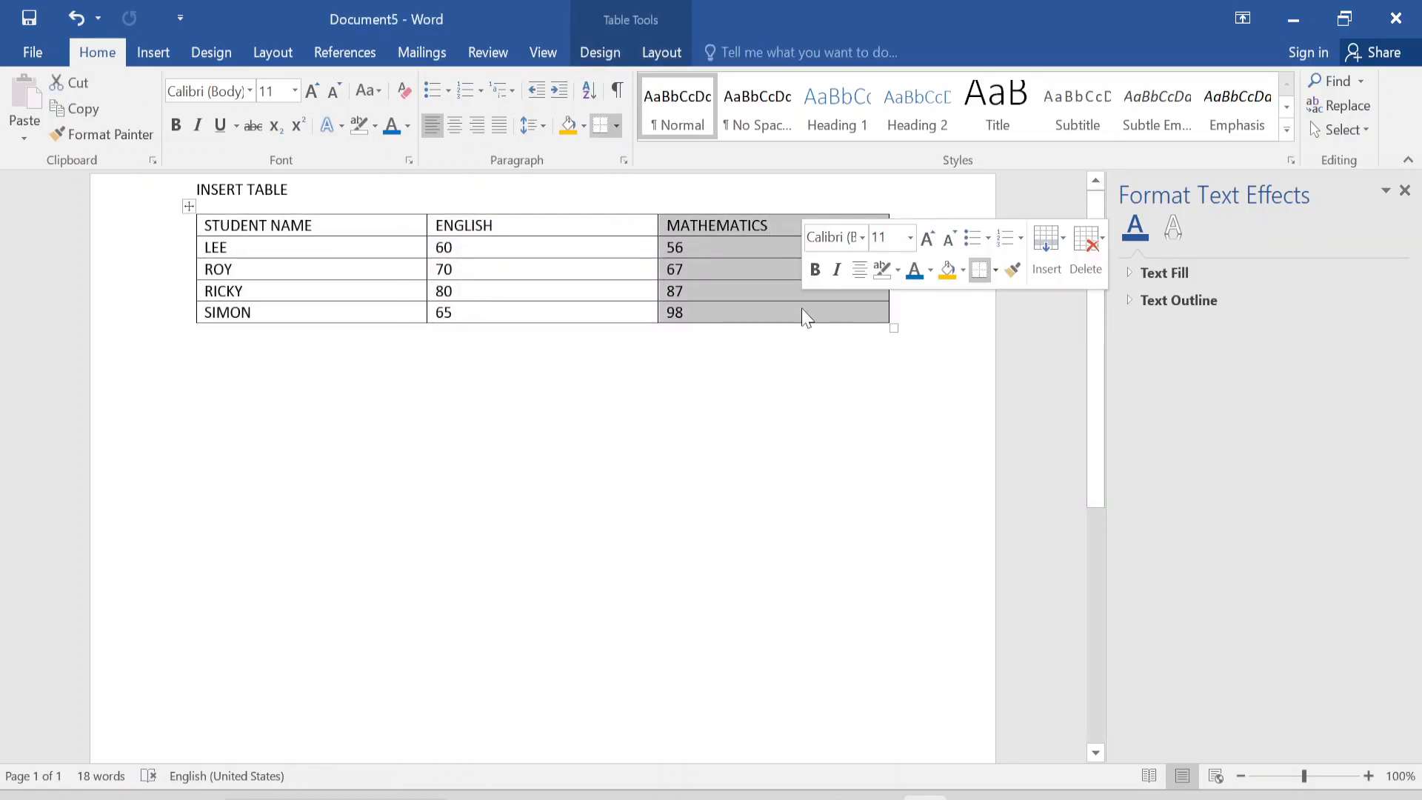
{"action": "left_click", "coordinate": [1070, 240]}
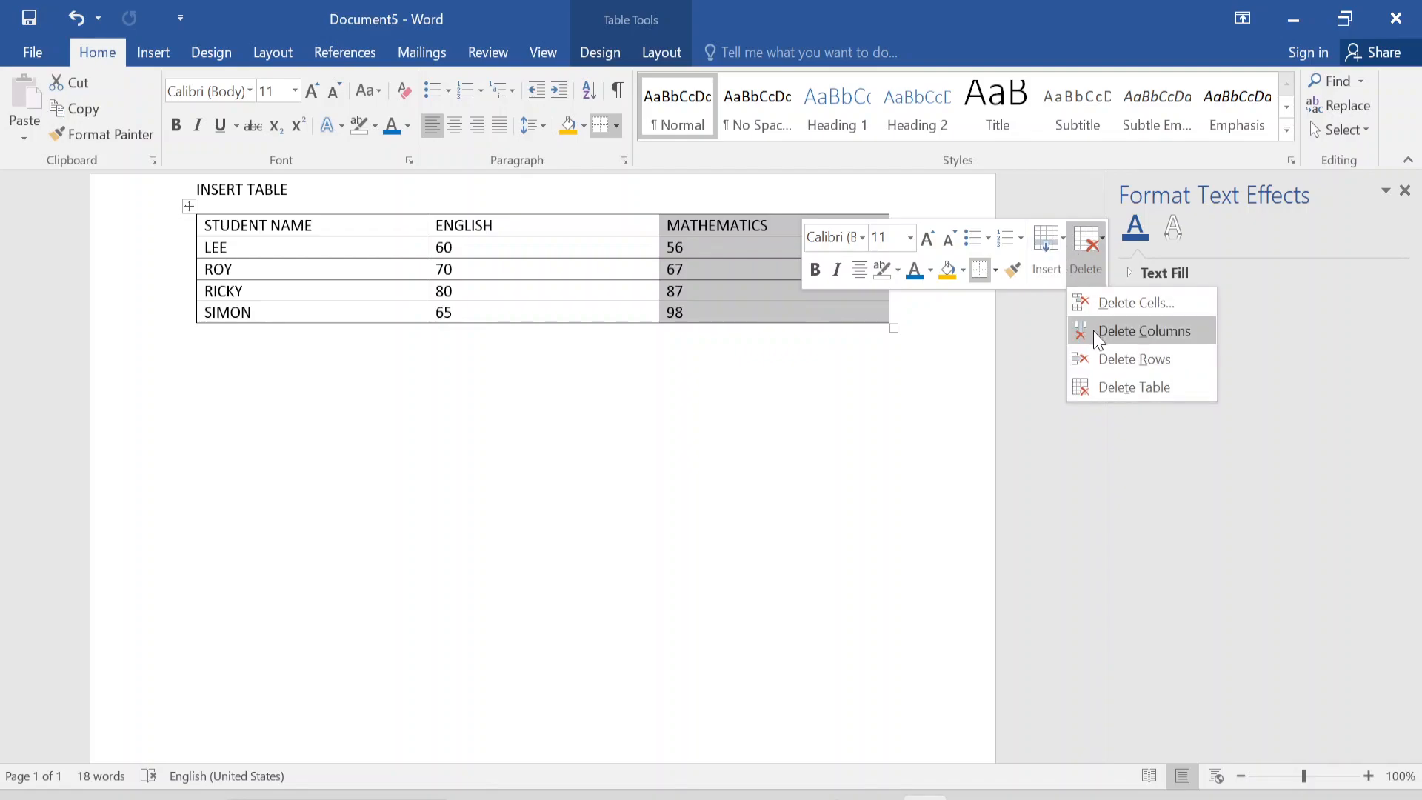
{"action": "left_click", "coordinate": [1048, 244]}
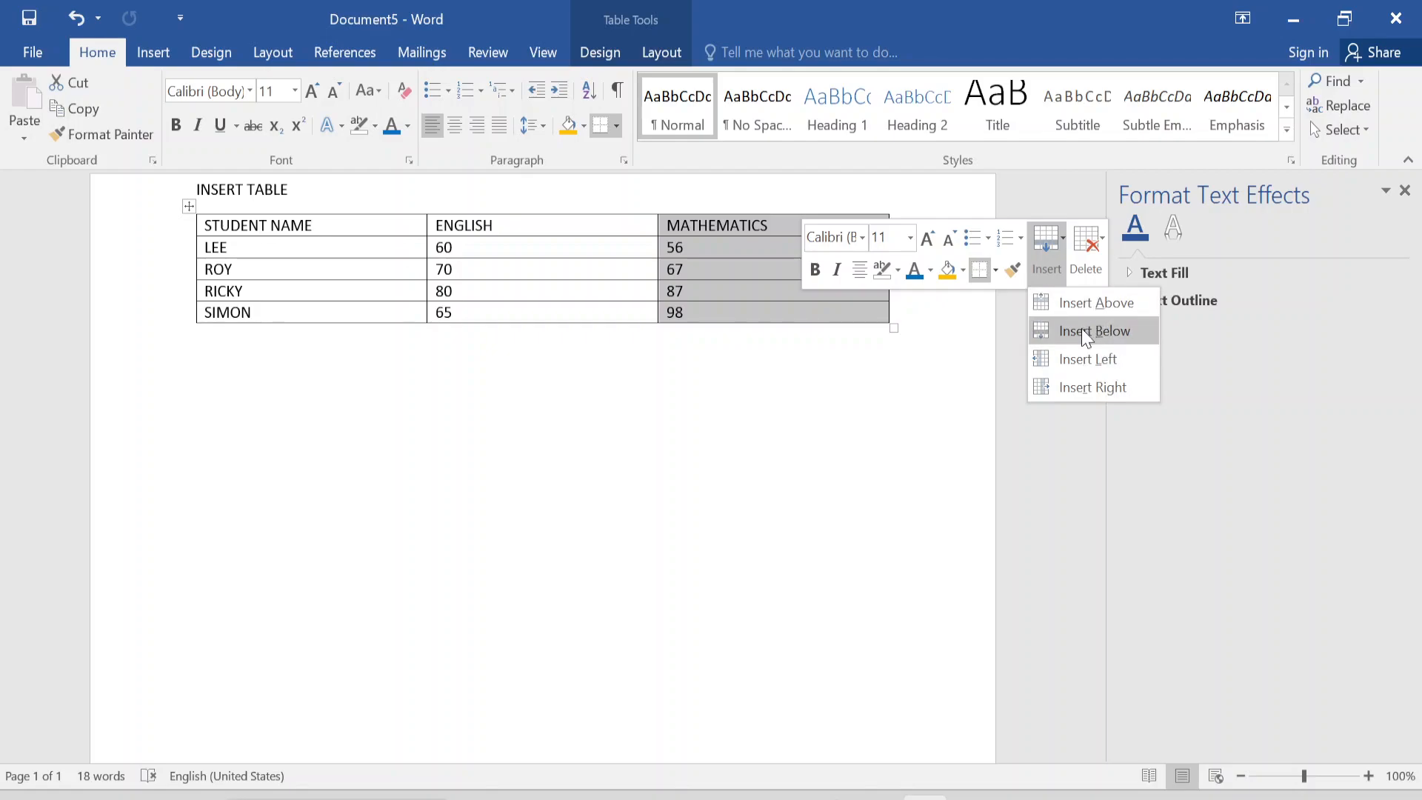
{"action": "left_click", "coordinate": [1083, 393]}
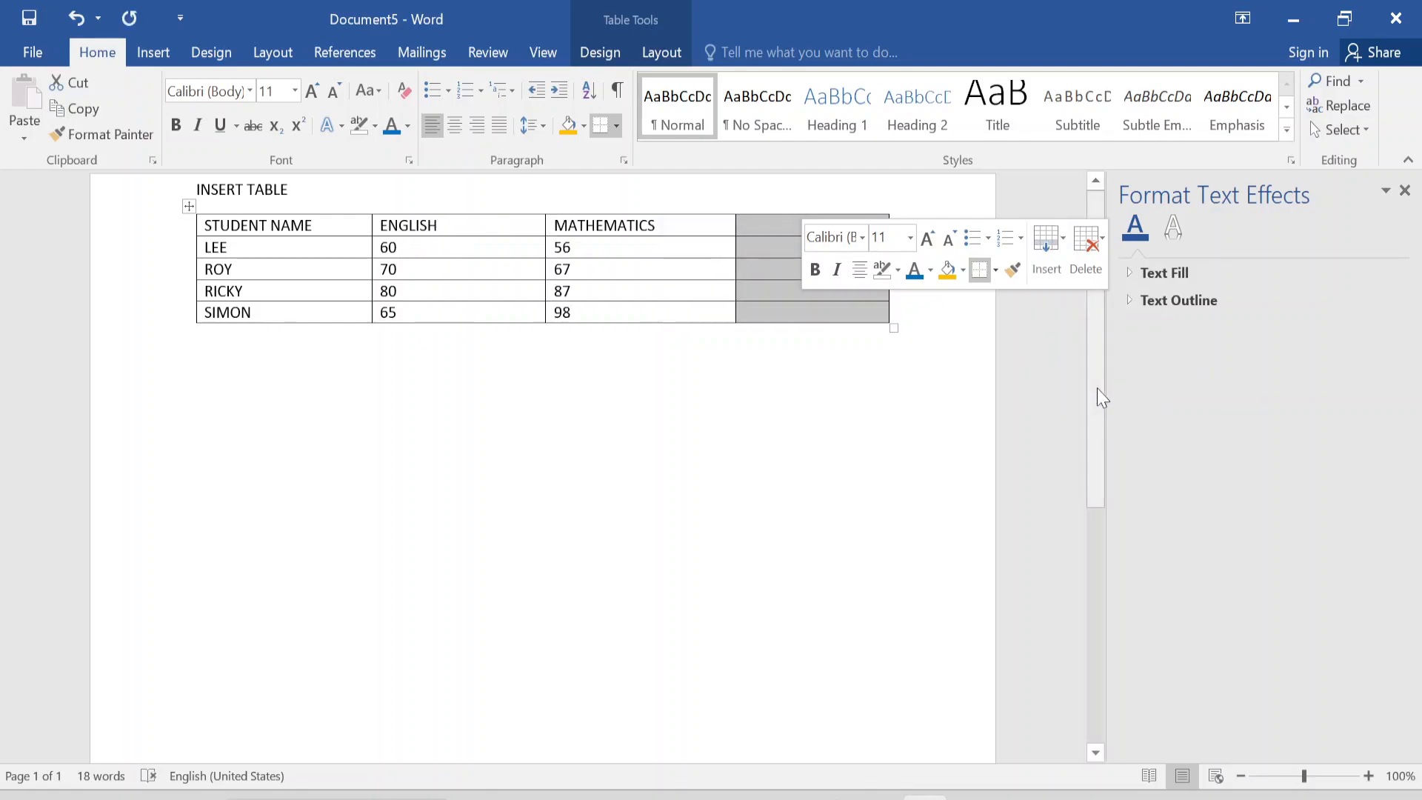
{"action": "left_click", "coordinate": [858, 395]}
Fill the new fourth column with the header LANGUAGE and the marks 60, 70, 75 and 80.
{"action": "left_click", "coordinate": [755, 225]}
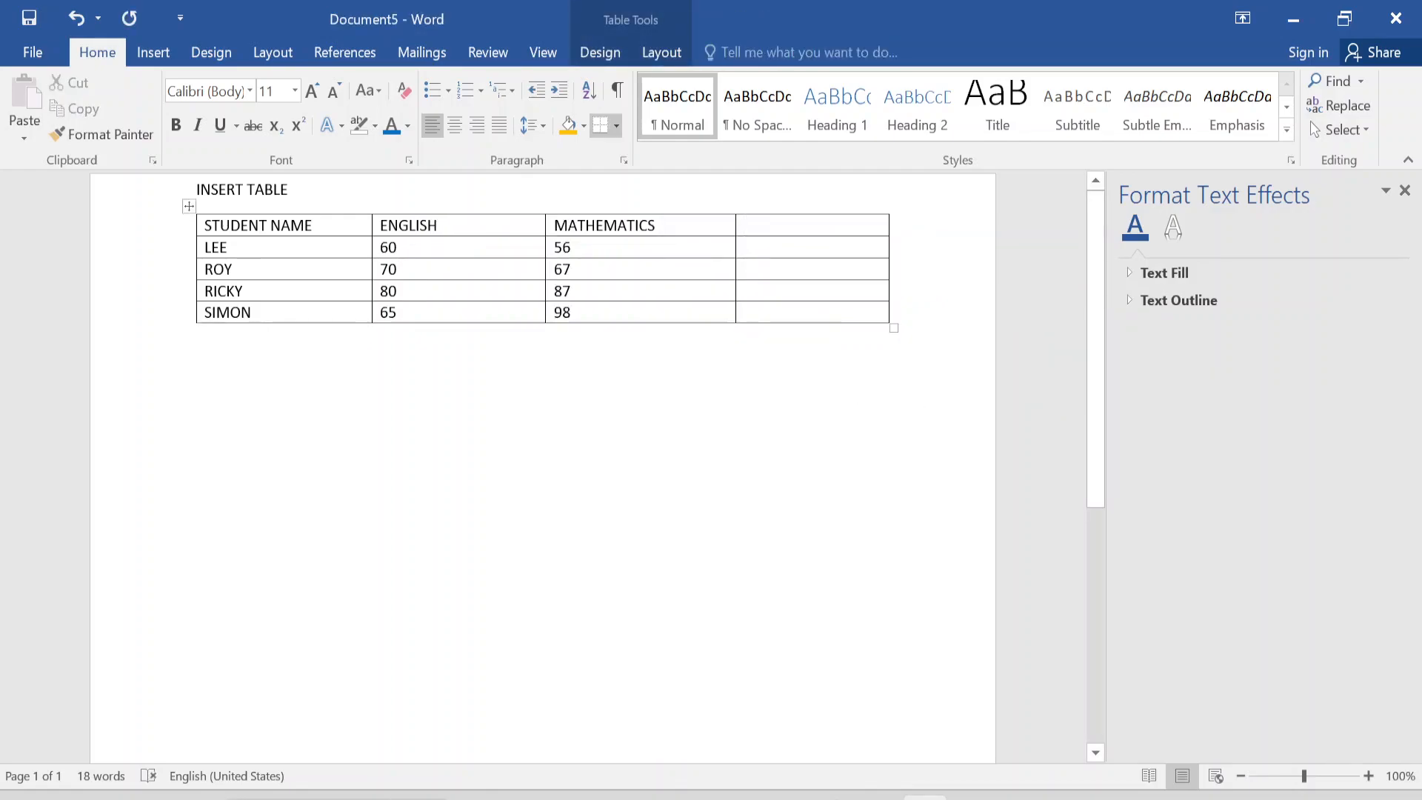
{"action": "type", "text": "LANGUAGE"}
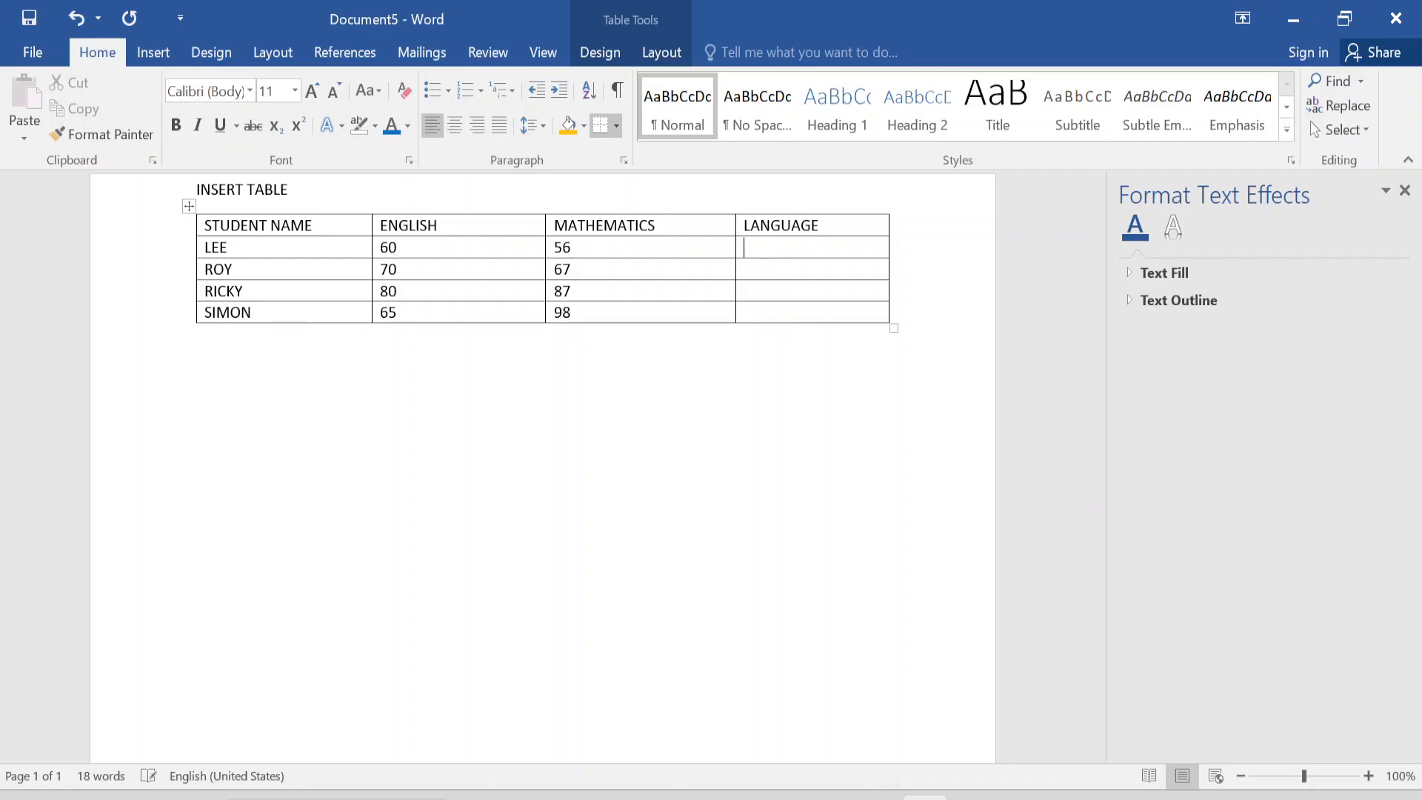
{"action": "key", "text": "Down"}
{"action": "type", "text": "60"}
{"action": "key", "text": "Down"}
{"action": "type", "text": "70"}
{"action": "type", "text": "75"}
{"action": "key", "text": "Down"}
{"action": "type", "text": "80"}
{"action": "key", "text": "Down"}
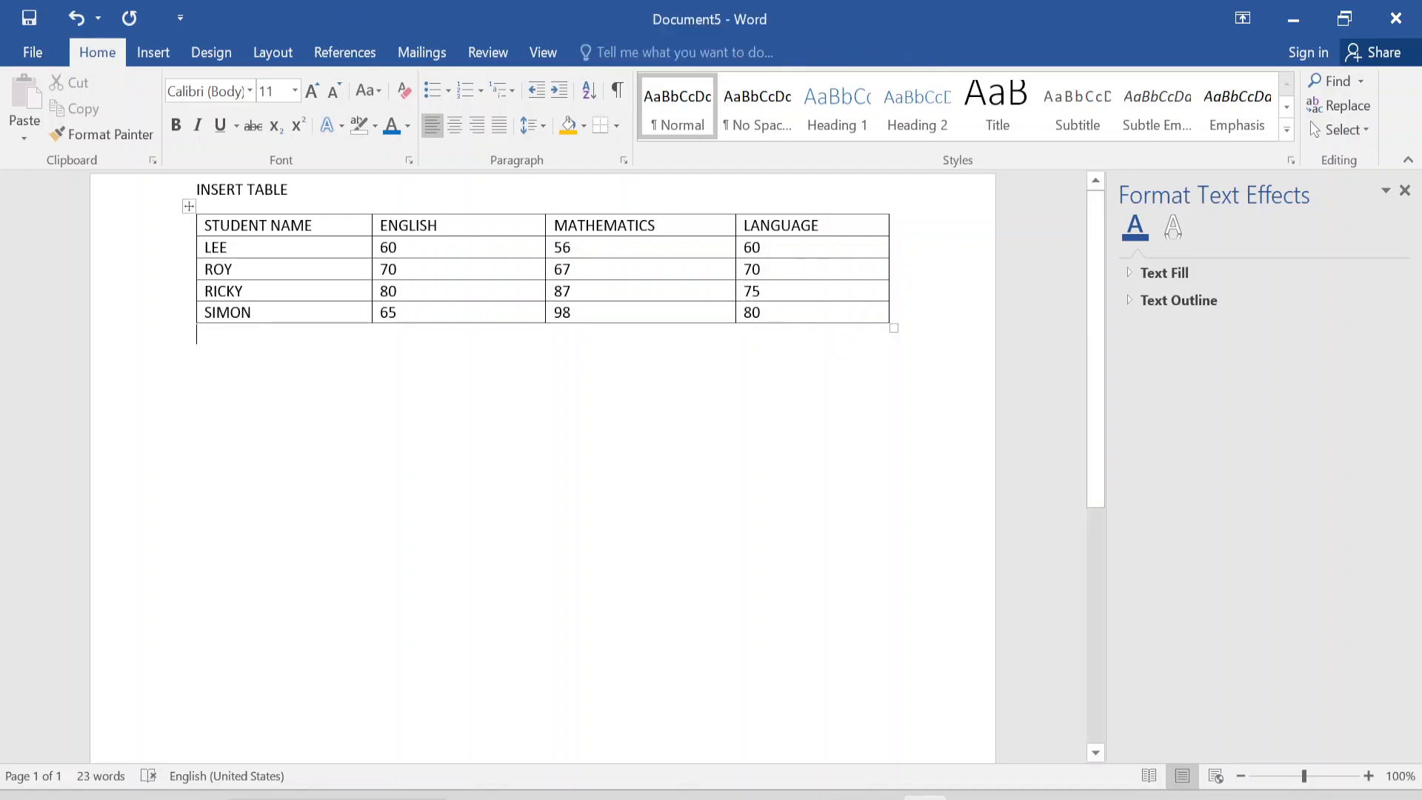
Insert an empty column to the right of the LANGUAGE column and delete that new column again.
{"action": "left_click_drag", "start_coordinate": [852, 225], "coordinate": [848, 319]}
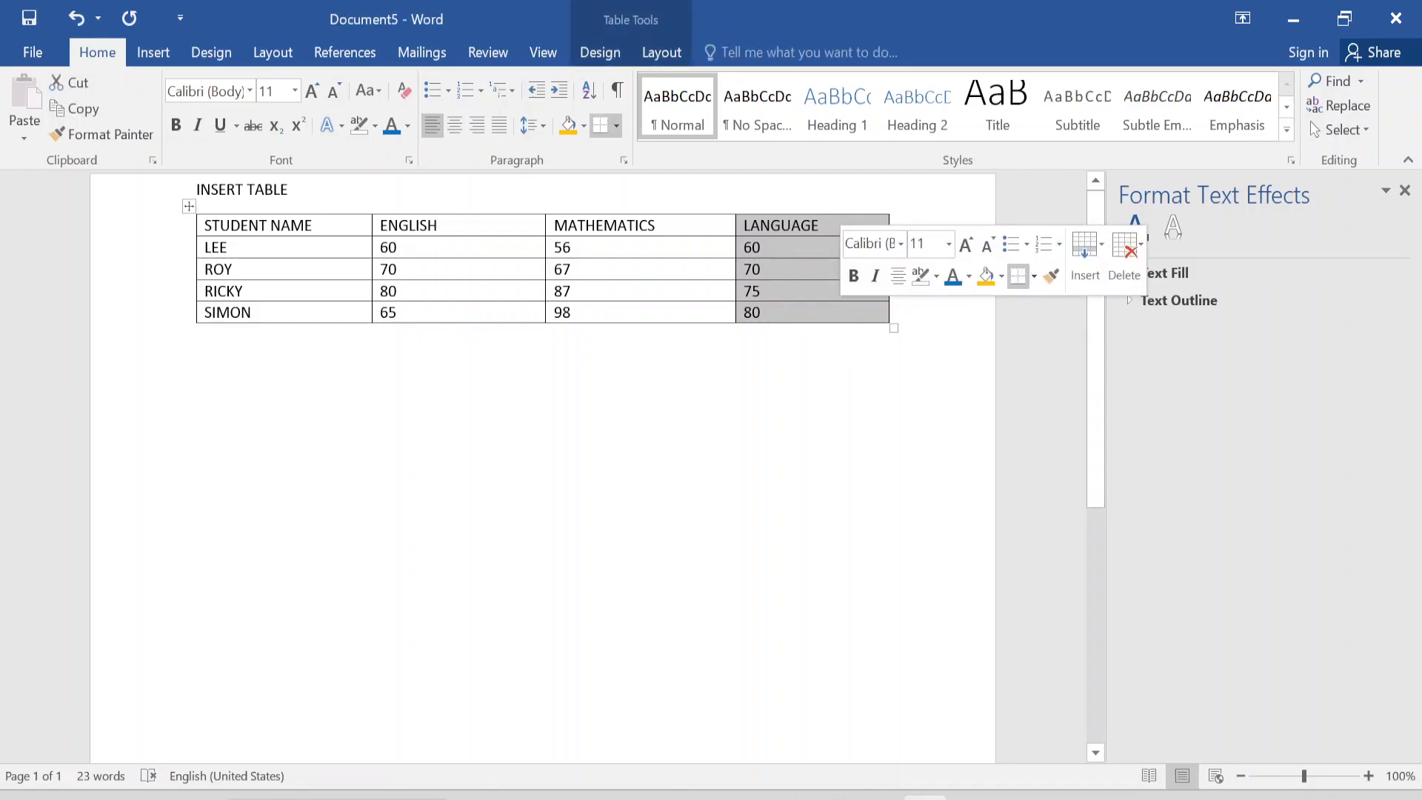
{"action": "left_click", "coordinate": [1085, 256]}
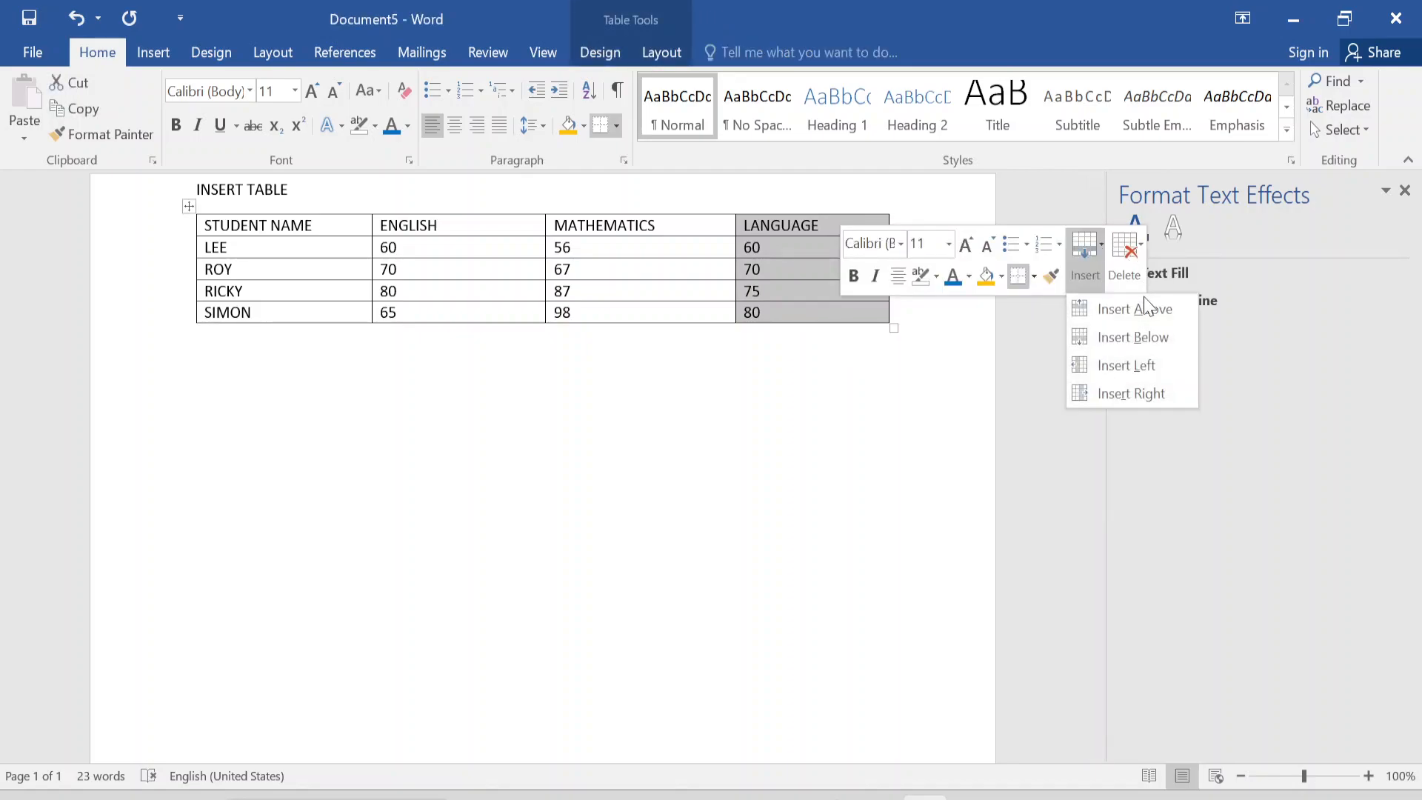
{"action": "left_click", "coordinate": [1118, 394]}
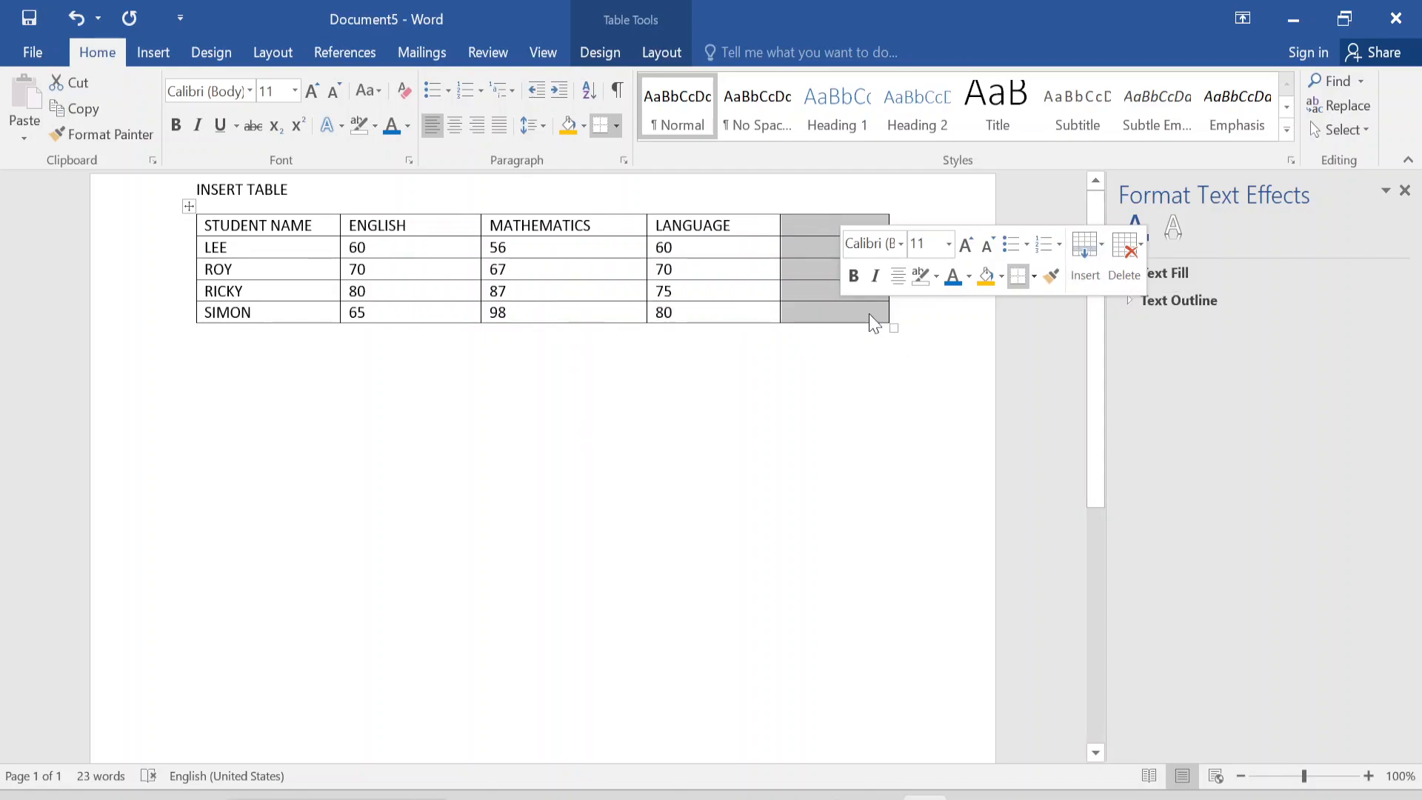
{"action": "left_click", "coordinate": [1141, 255]}
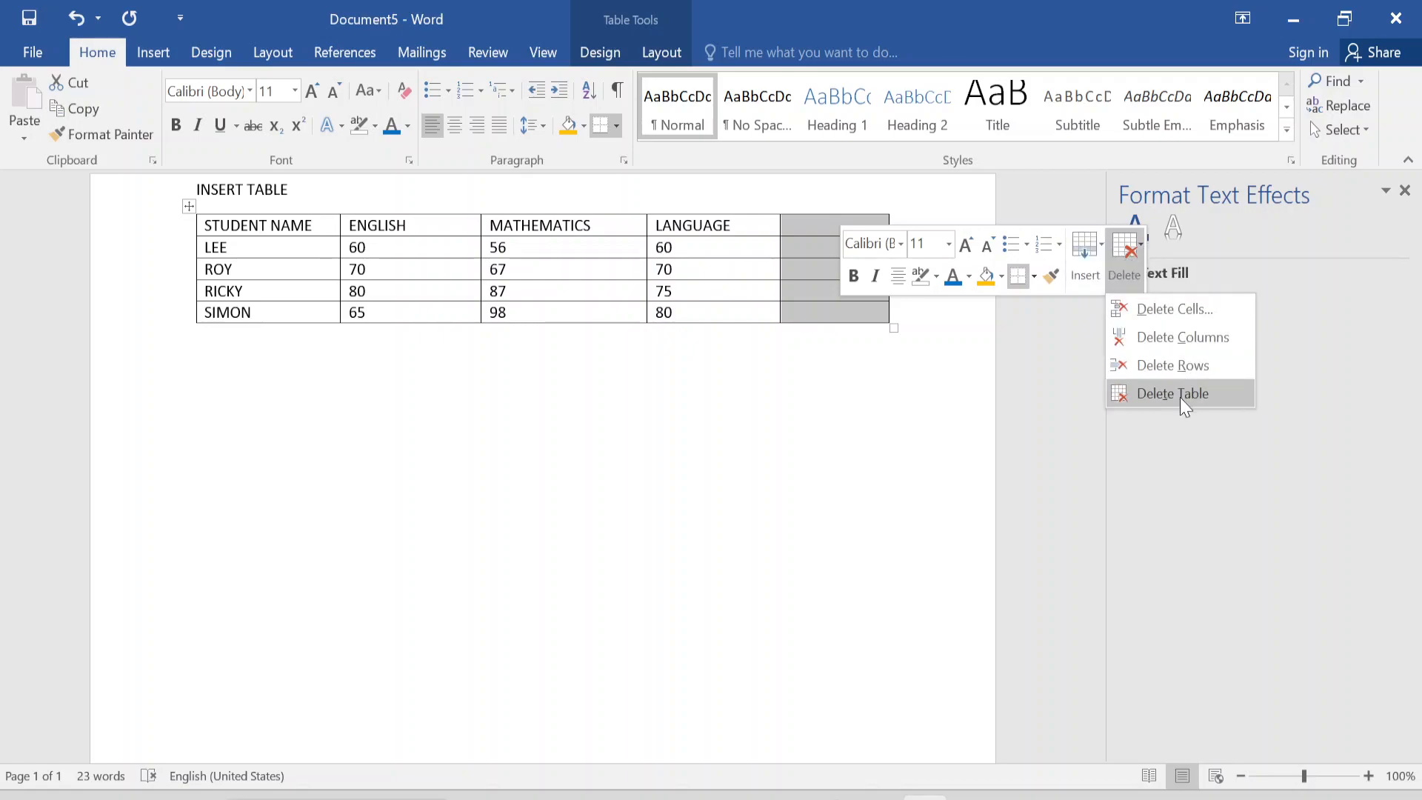
{"action": "left_click", "coordinate": [1177, 338]}
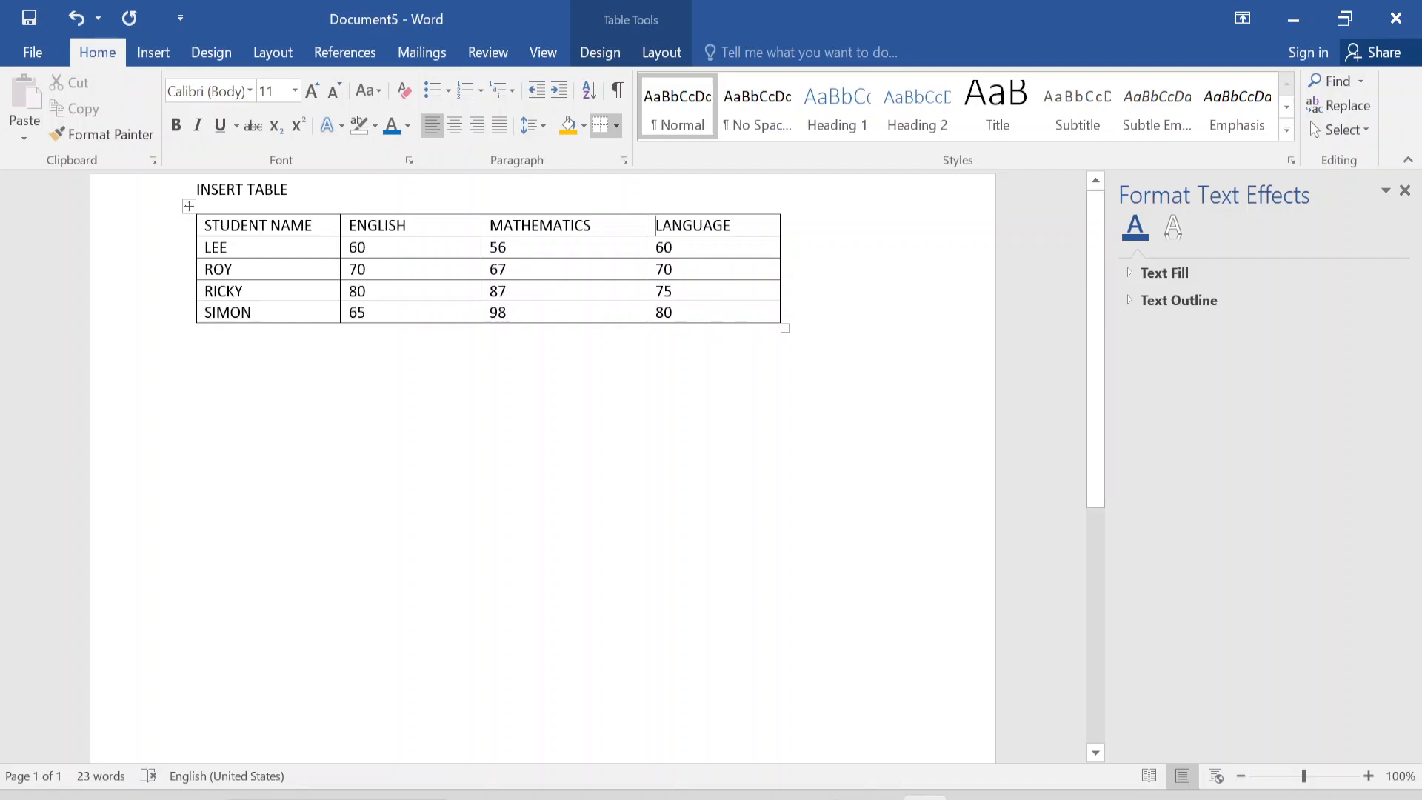
Insert two empty rows below the table's last two student rows.
{"action": "left_click_drag", "start_coordinate": [672, 312], "coordinate": [245, 291]}
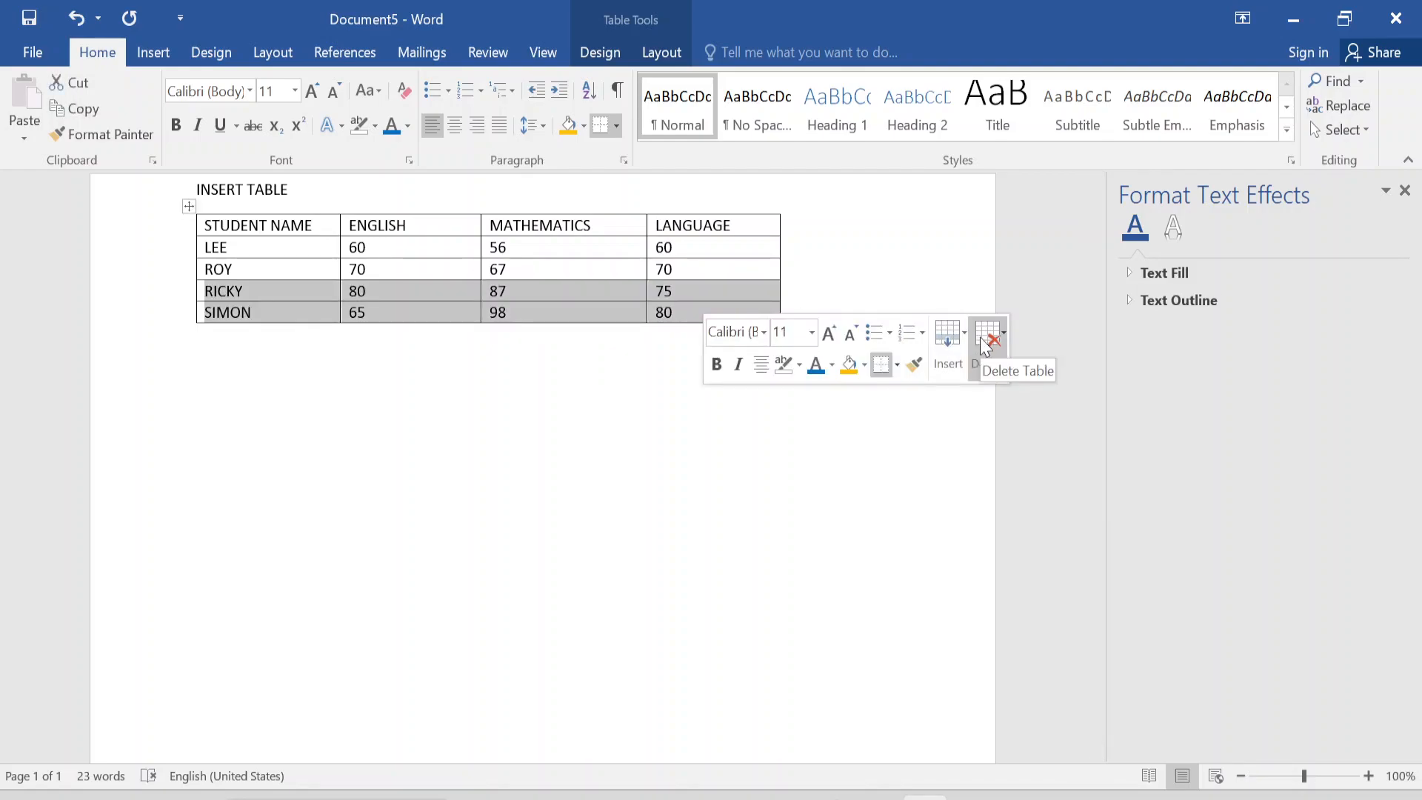
{"action": "left_click", "coordinate": [967, 338]}
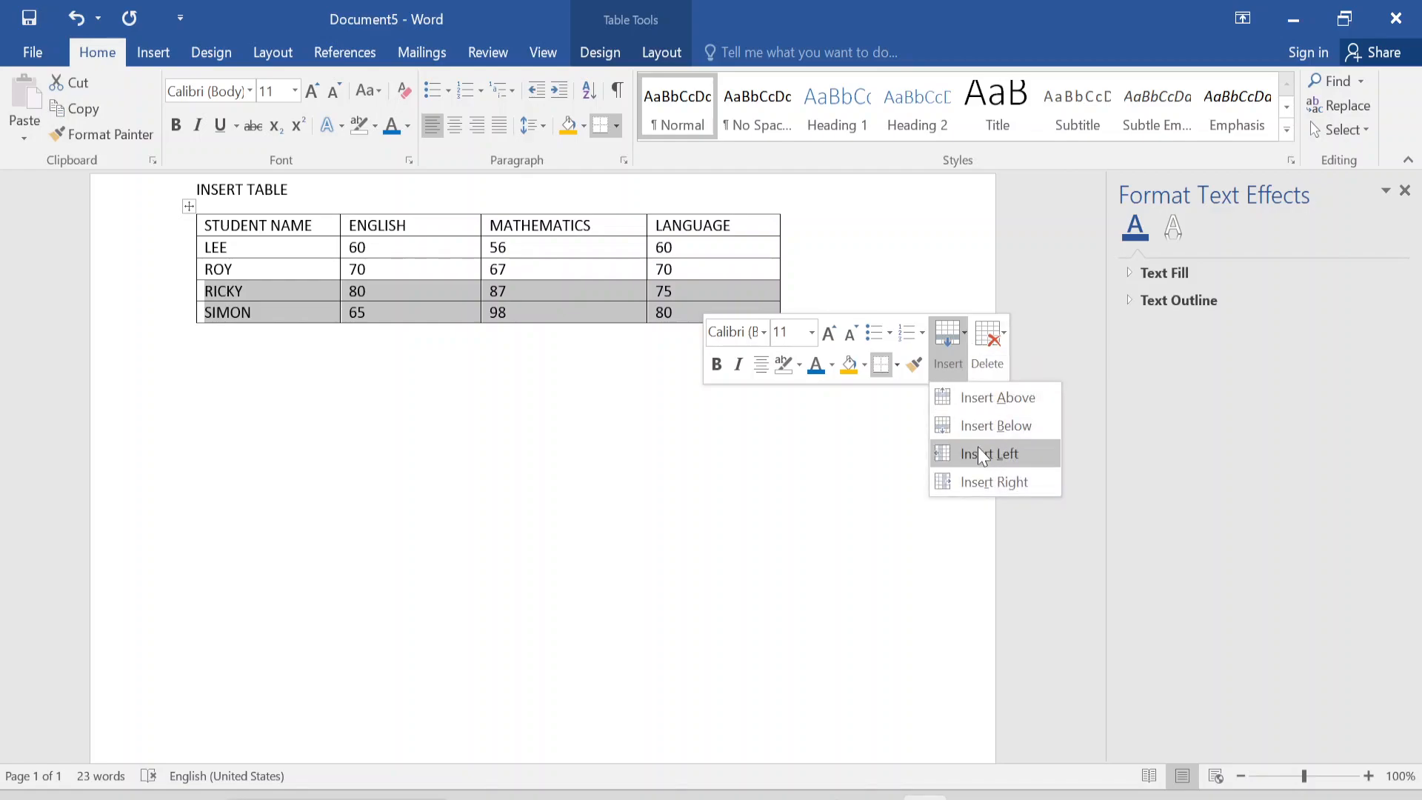
{"action": "left_click", "coordinate": [985, 428]}
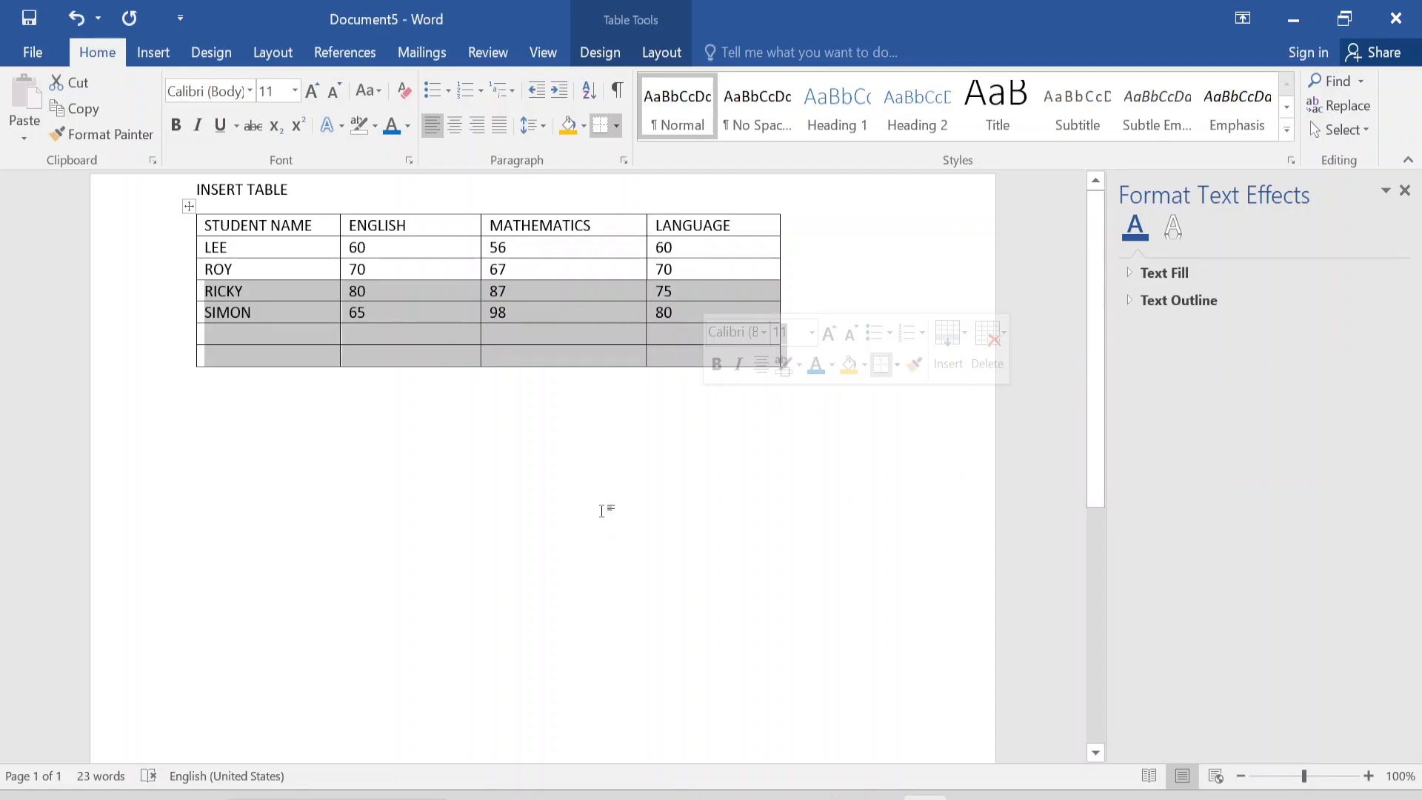
{"action": "left_click", "coordinate": [601, 510]}
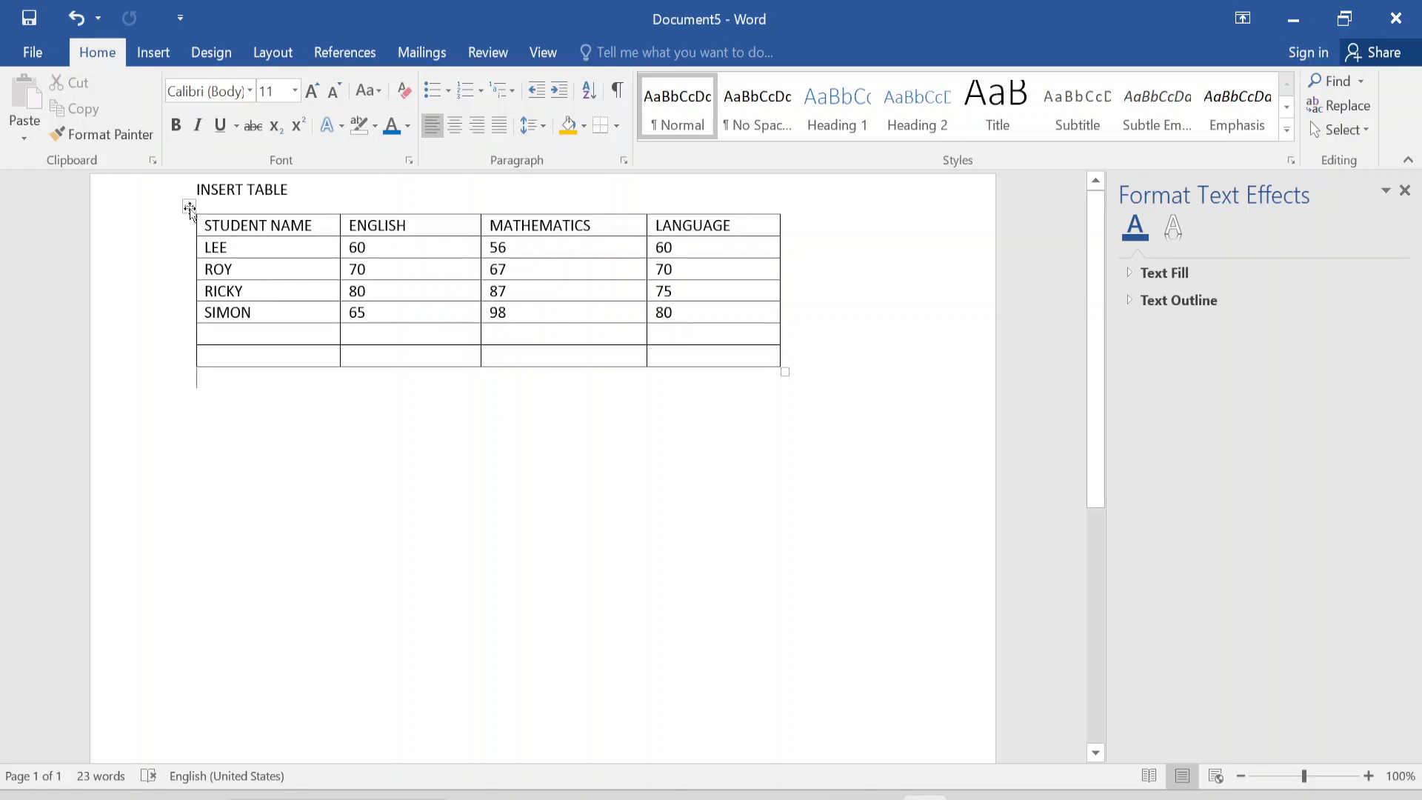
Shade the whole table with the theme orange and replace that shading with the theme blue.
{"action": "left_click", "coordinate": [187, 206]}
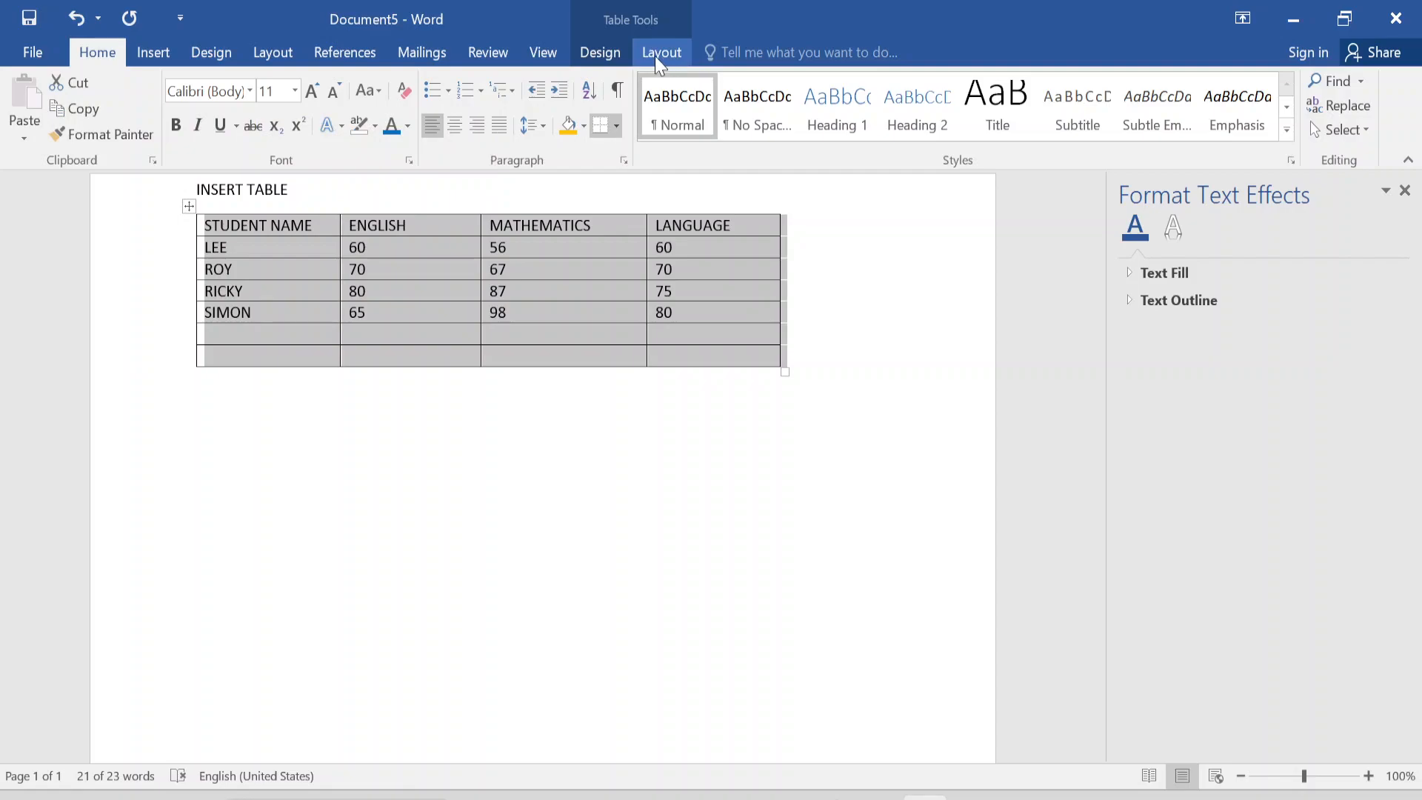
{"action": "left_click", "coordinate": [659, 53]}
{"action": "left_click", "coordinate": [602, 54]}
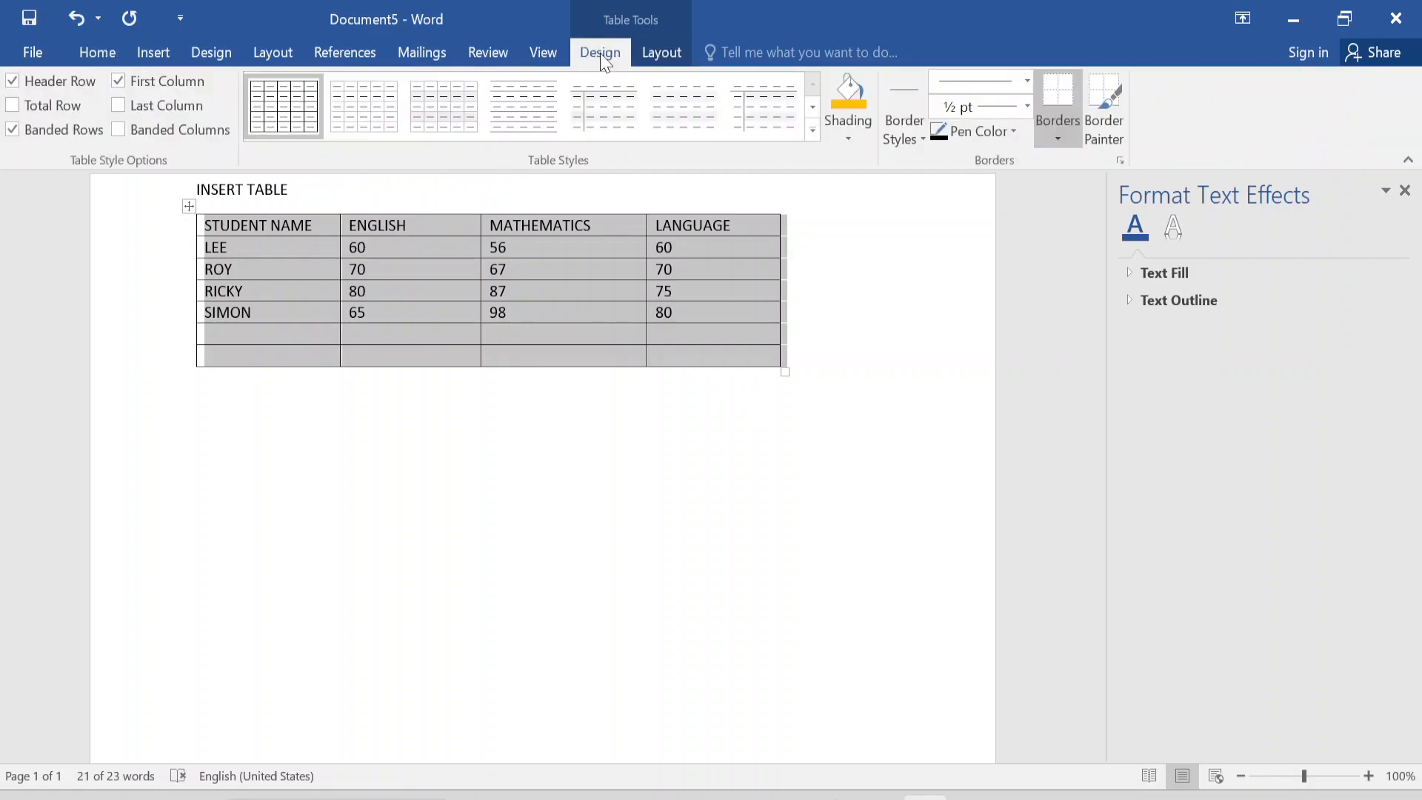
{"action": "left_click", "coordinate": [848, 138]}
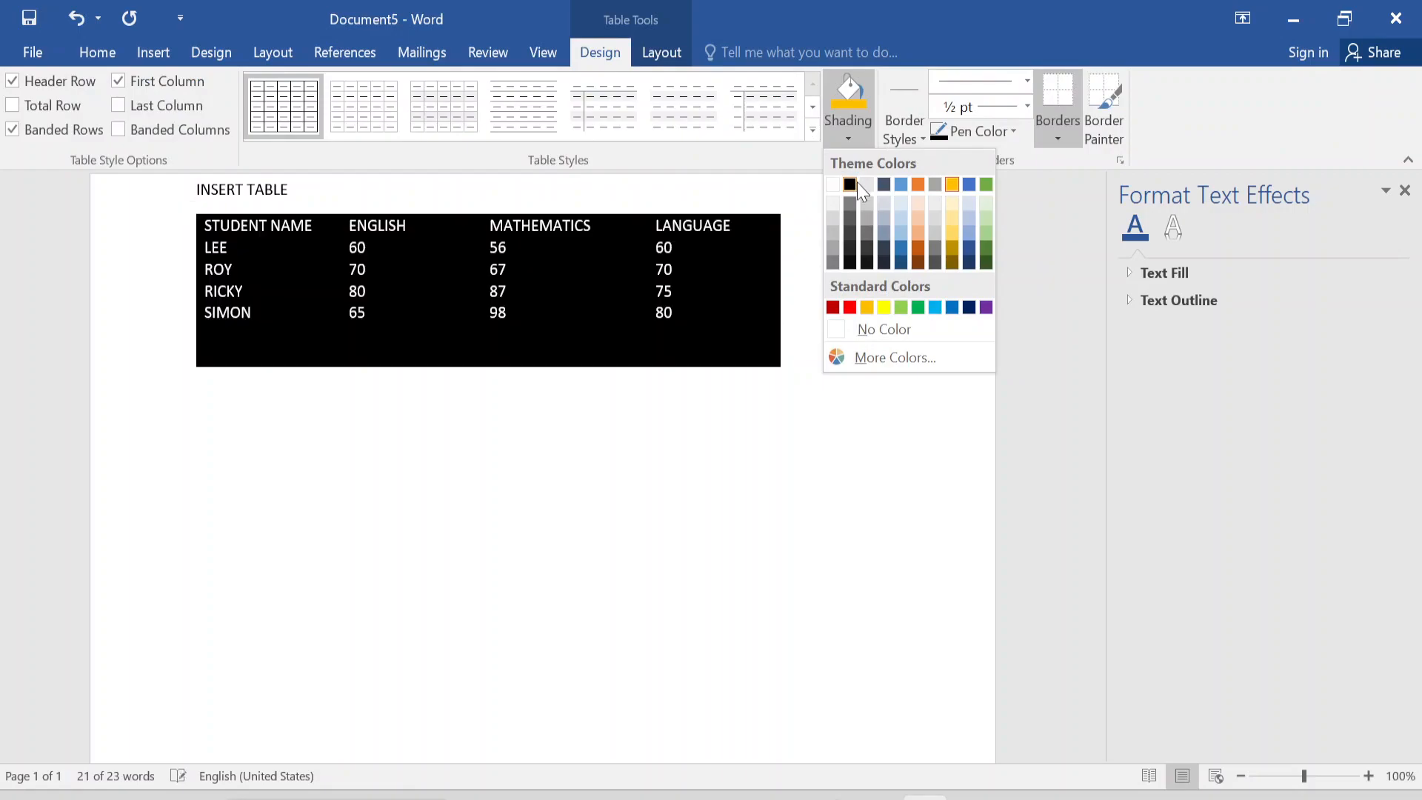
{"action": "left_click", "coordinate": [919, 184]}
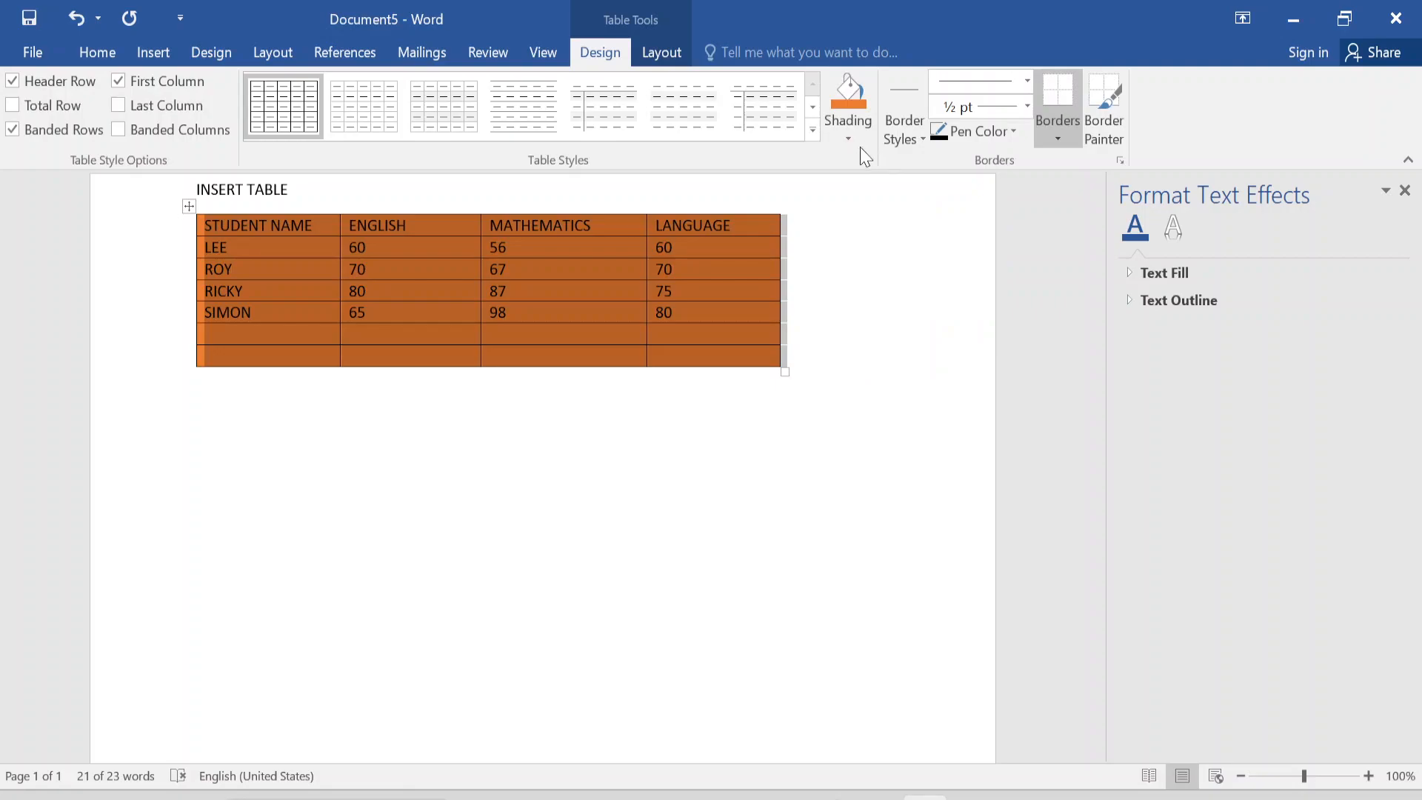
{"action": "left_click", "coordinate": [844, 141]}
{"action": "left_click", "coordinate": [900, 184]}
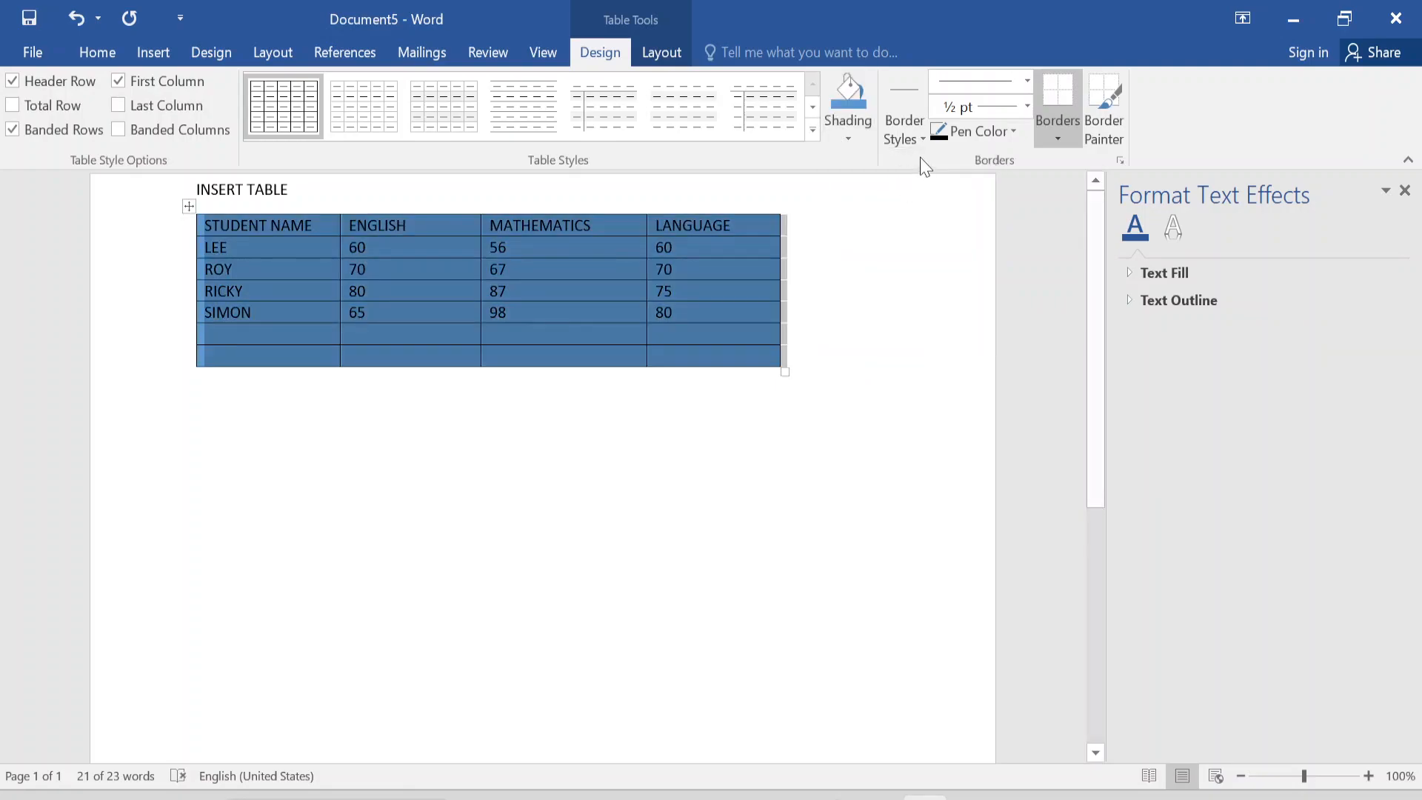
Choose the blue 1 ½ pt theme border style and shade the whole table light green.
{"action": "left_click", "coordinate": [924, 140]}
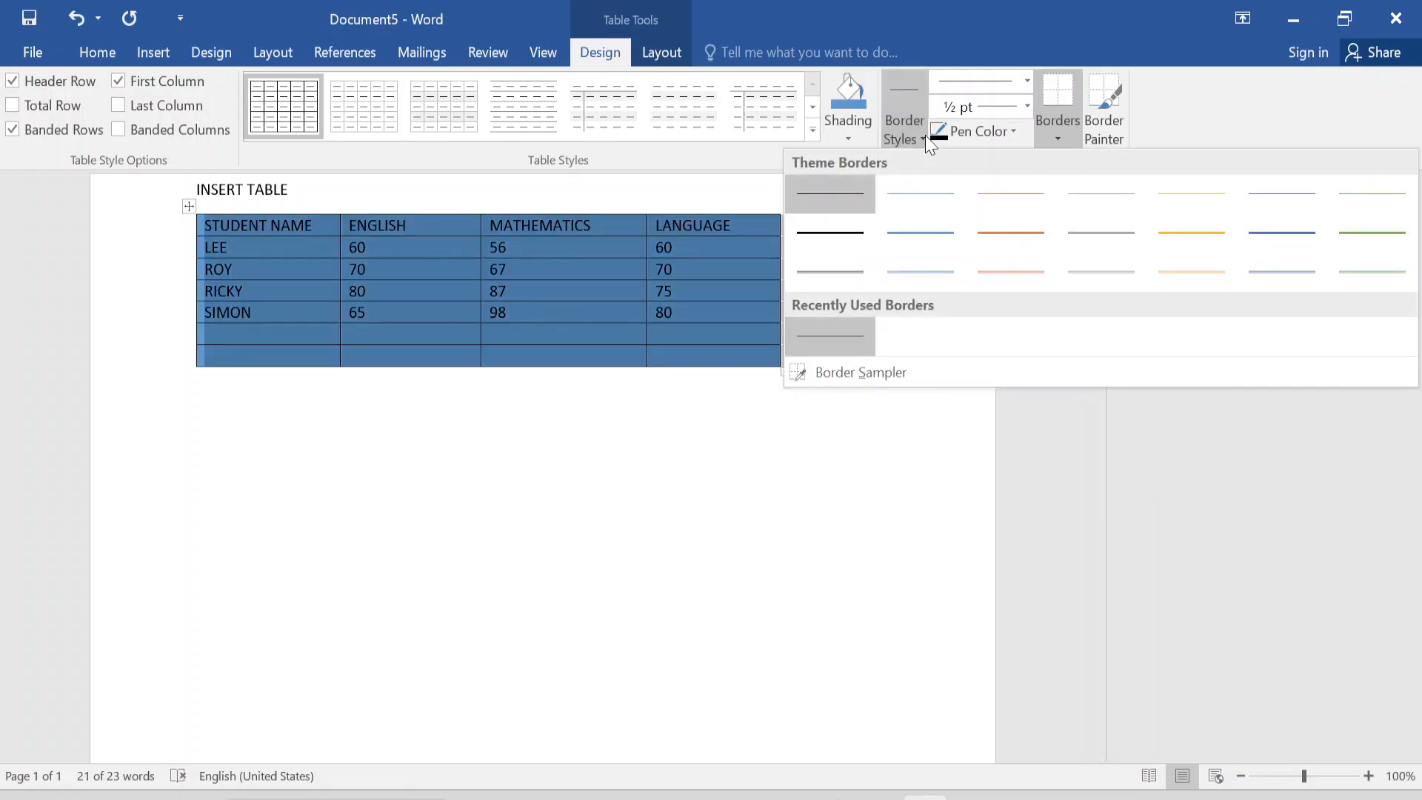
{"action": "left_click", "coordinate": [908, 228]}
{"action": "left_click", "coordinate": [844, 144]}
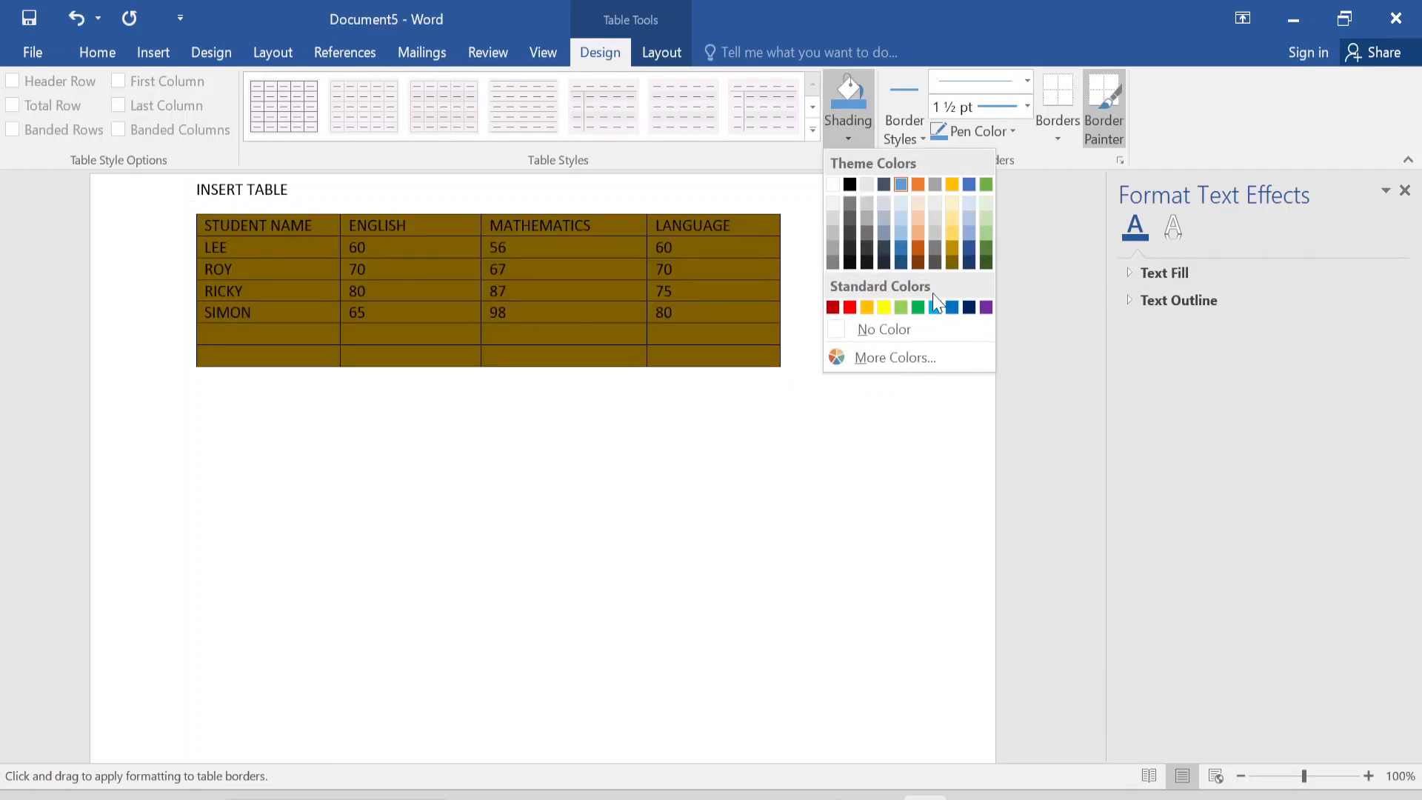
{"action": "left_click", "coordinate": [986, 216]}
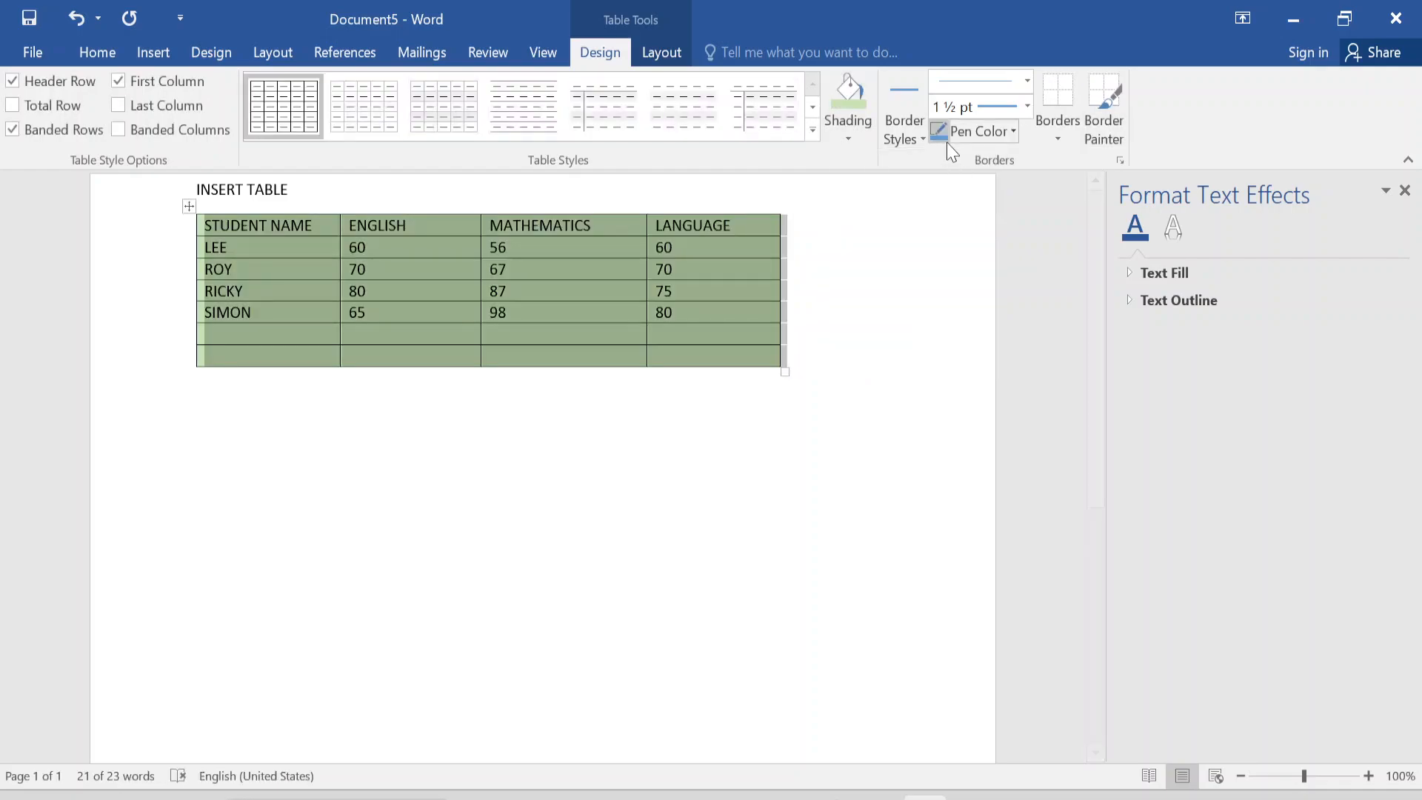
Set the table border style to the orange 1 ½ pt theme border with an orange pen color.
{"action": "left_click", "coordinate": [921, 142]}
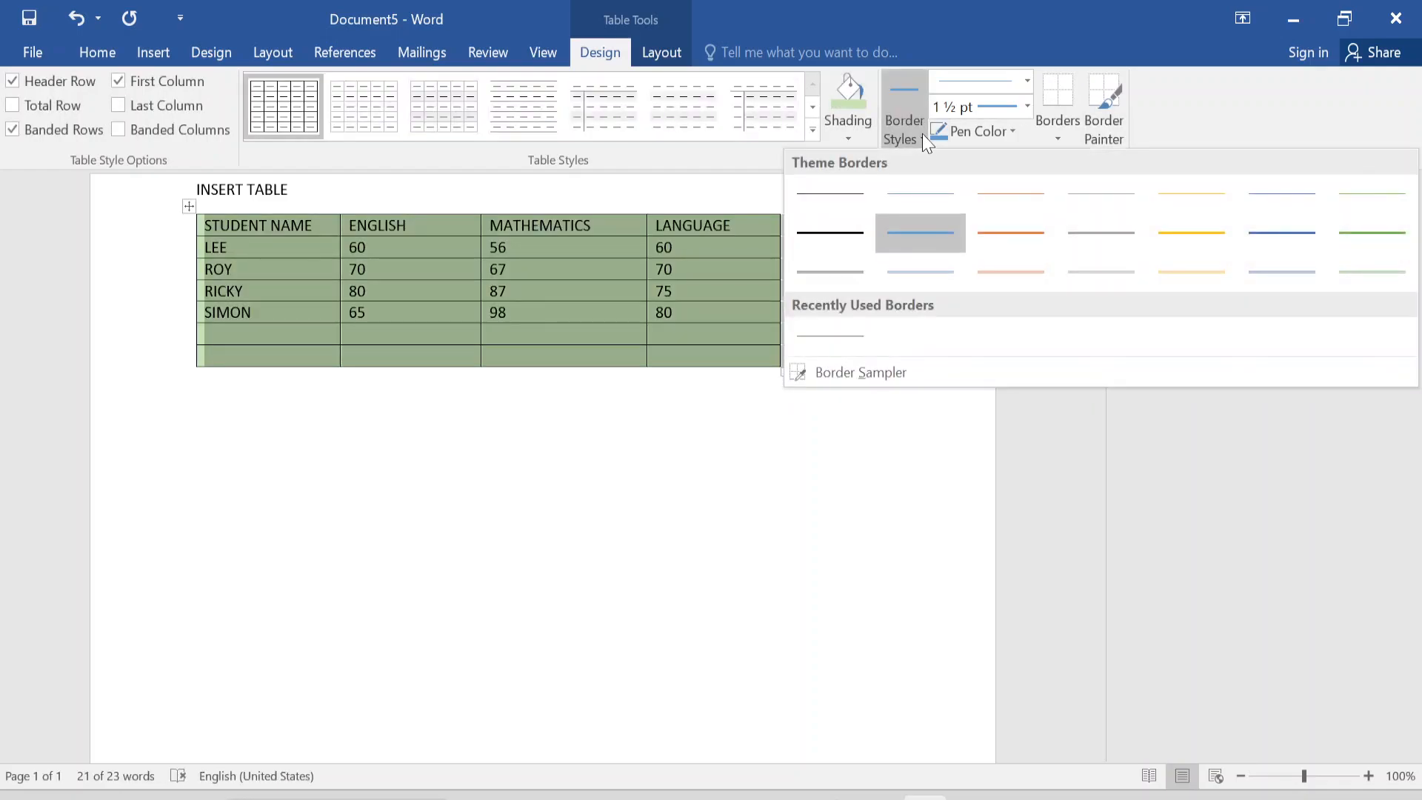
{"action": "left_click", "coordinate": [1027, 246]}
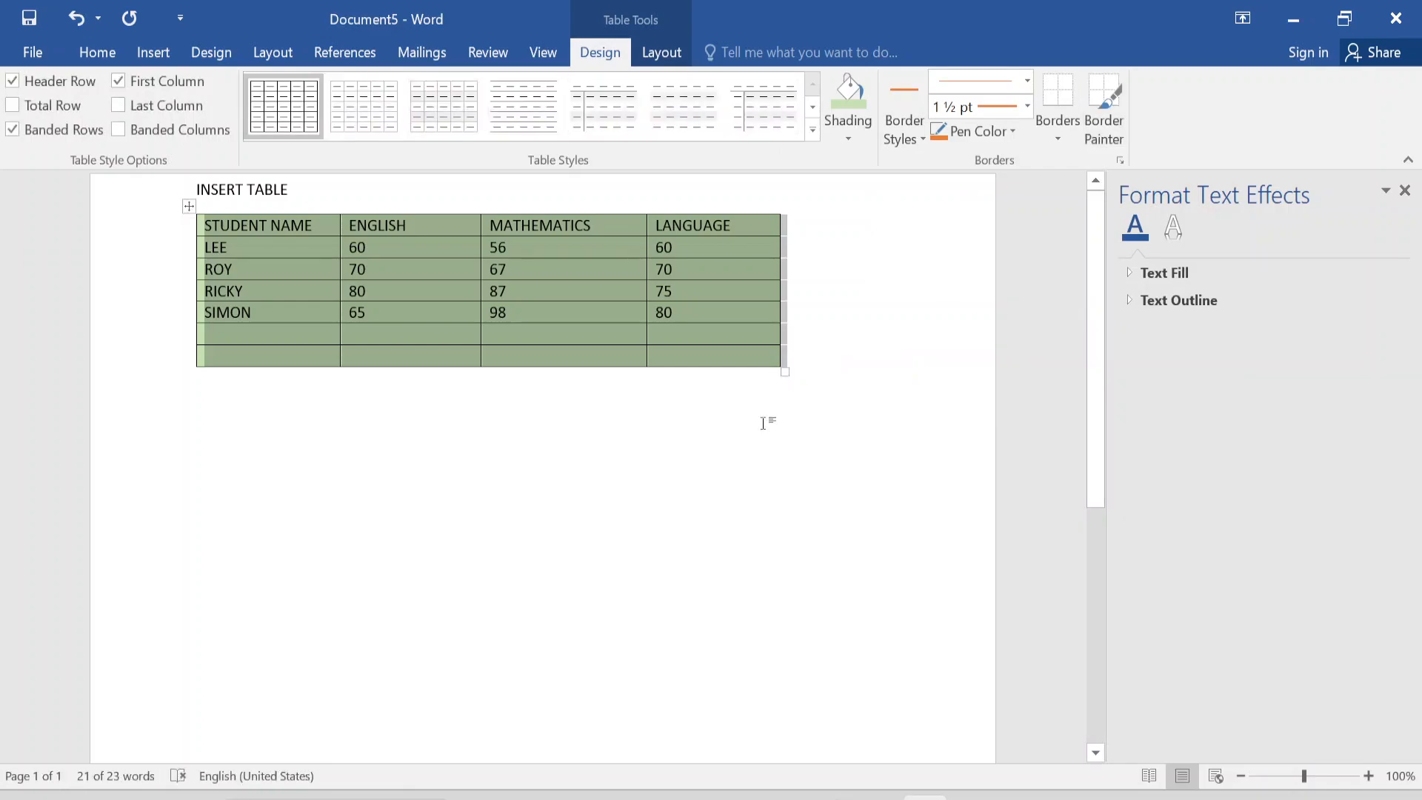
{"action": "left_click", "coordinate": [926, 141]}
{"action": "left_click", "coordinate": [1022, 237]}
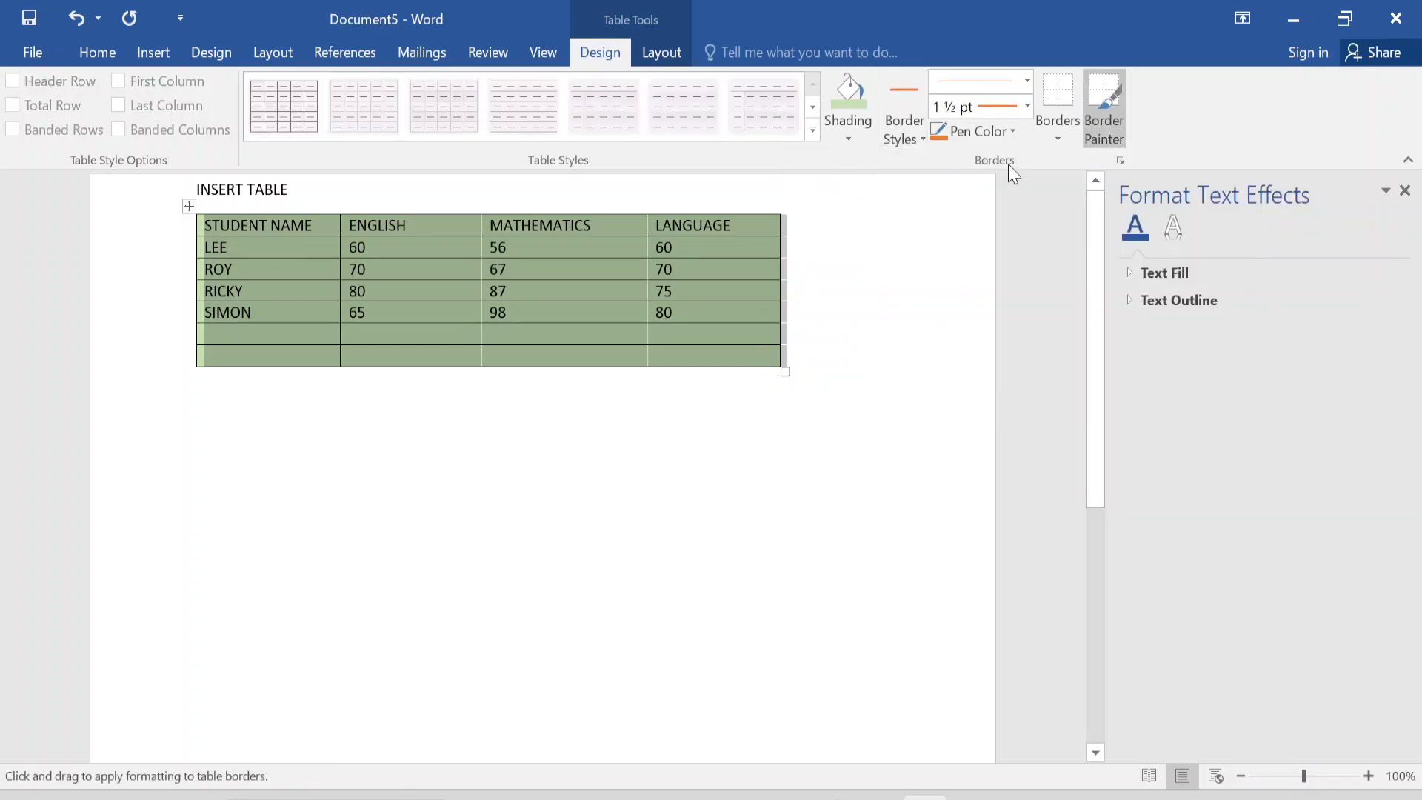
{"action": "left_click", "coordinate": [1015, 128]}
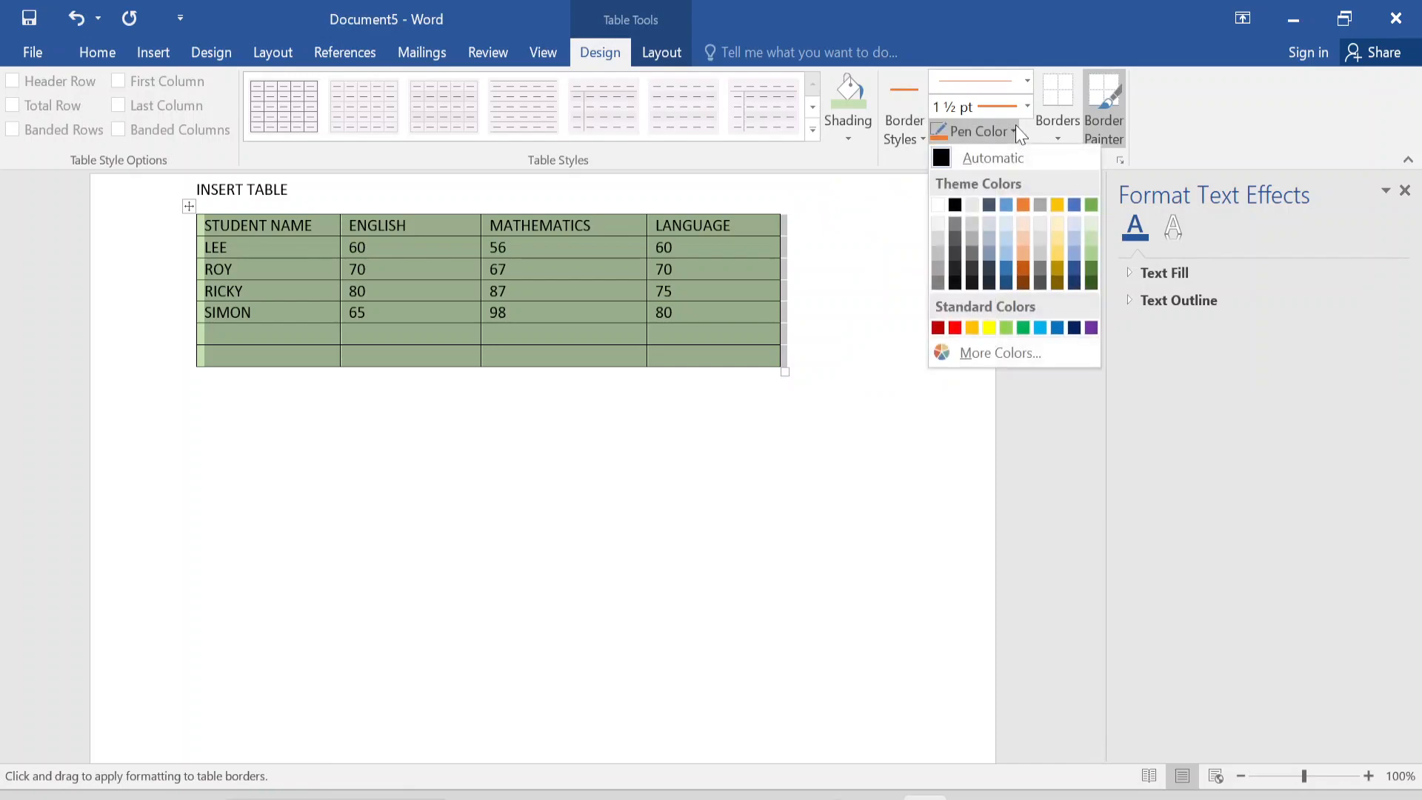
{"action": "left_click", "coordinate": [1021, 202]}
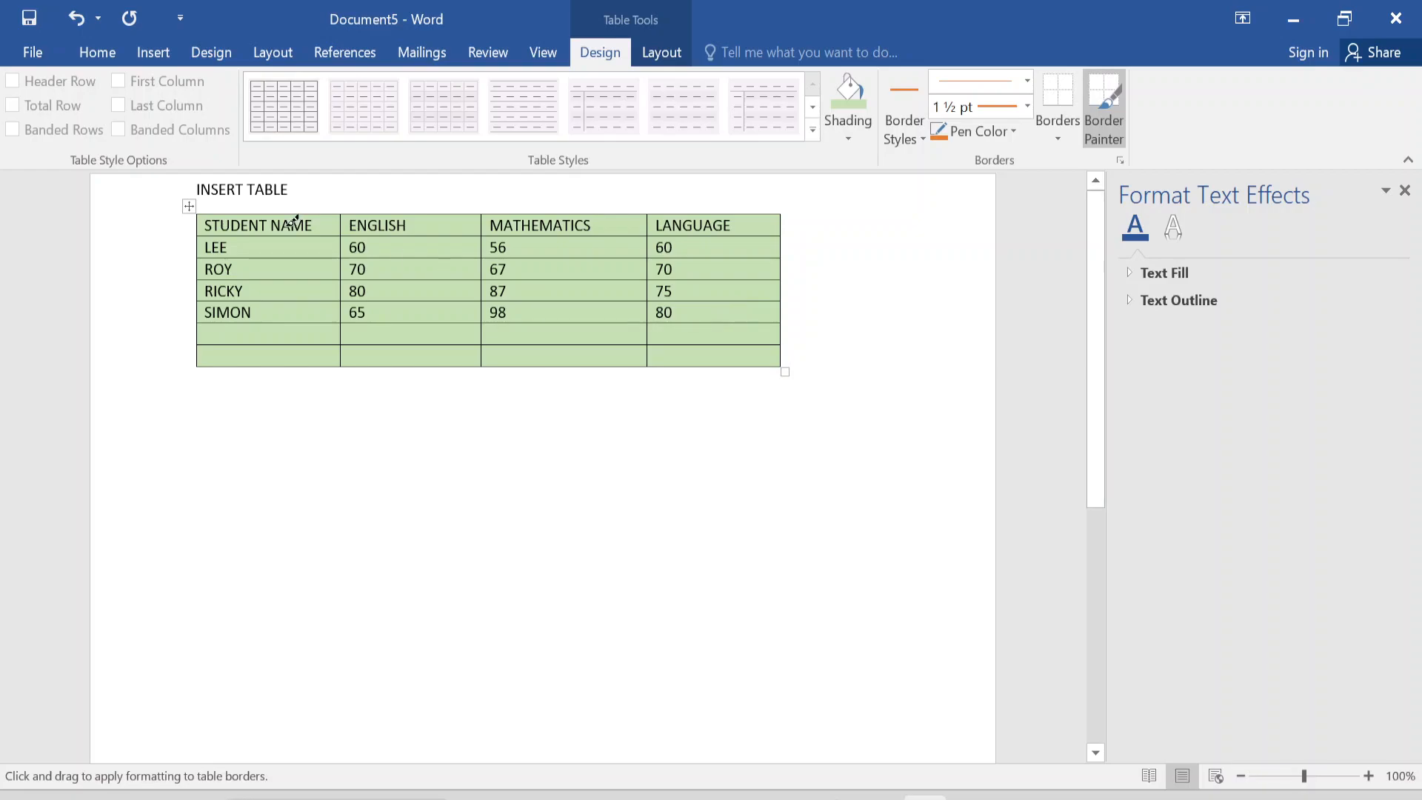
Try the gold grid table style with solid header row and first column, and the light green grid style with an italic first column.
{"action": "left_click", "coordinate": [192, 208]}
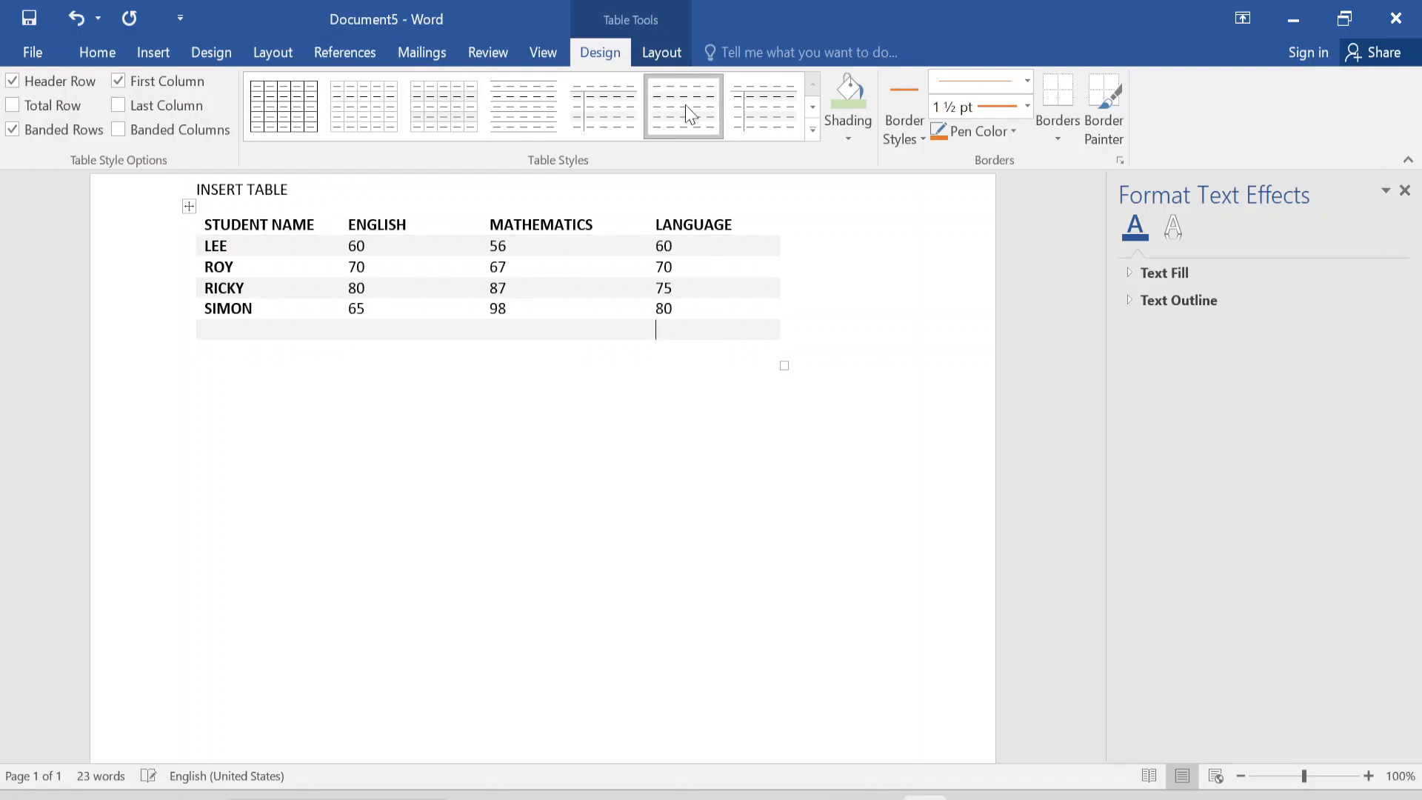
{"action": "left_click", "coordinate": [812, 130]}
{"action": "left_click", "coordinate": [603, 485]}
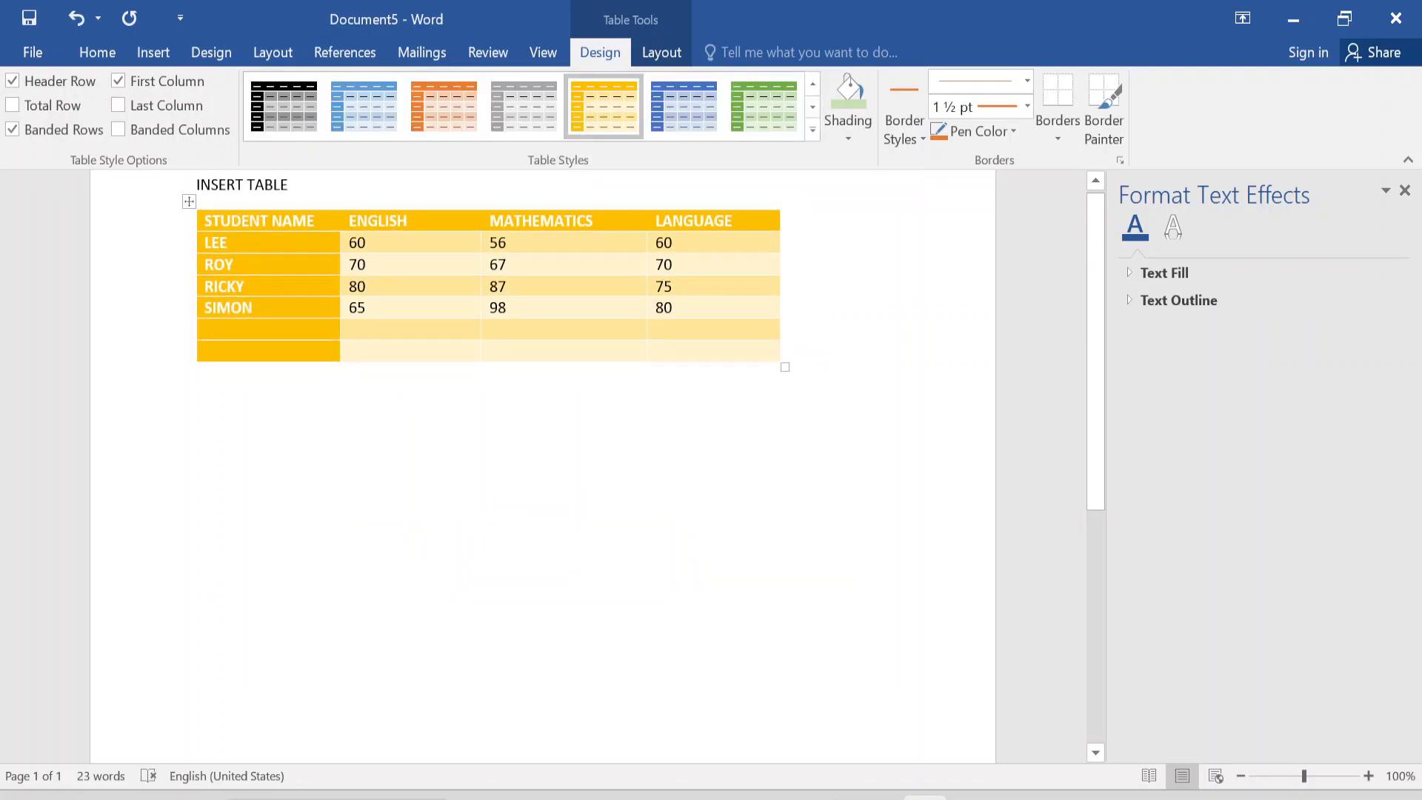
{"action": "left_click", "coordinate": [813, 130]}
{"action": "left_click", "coordinate": [762, 352]}
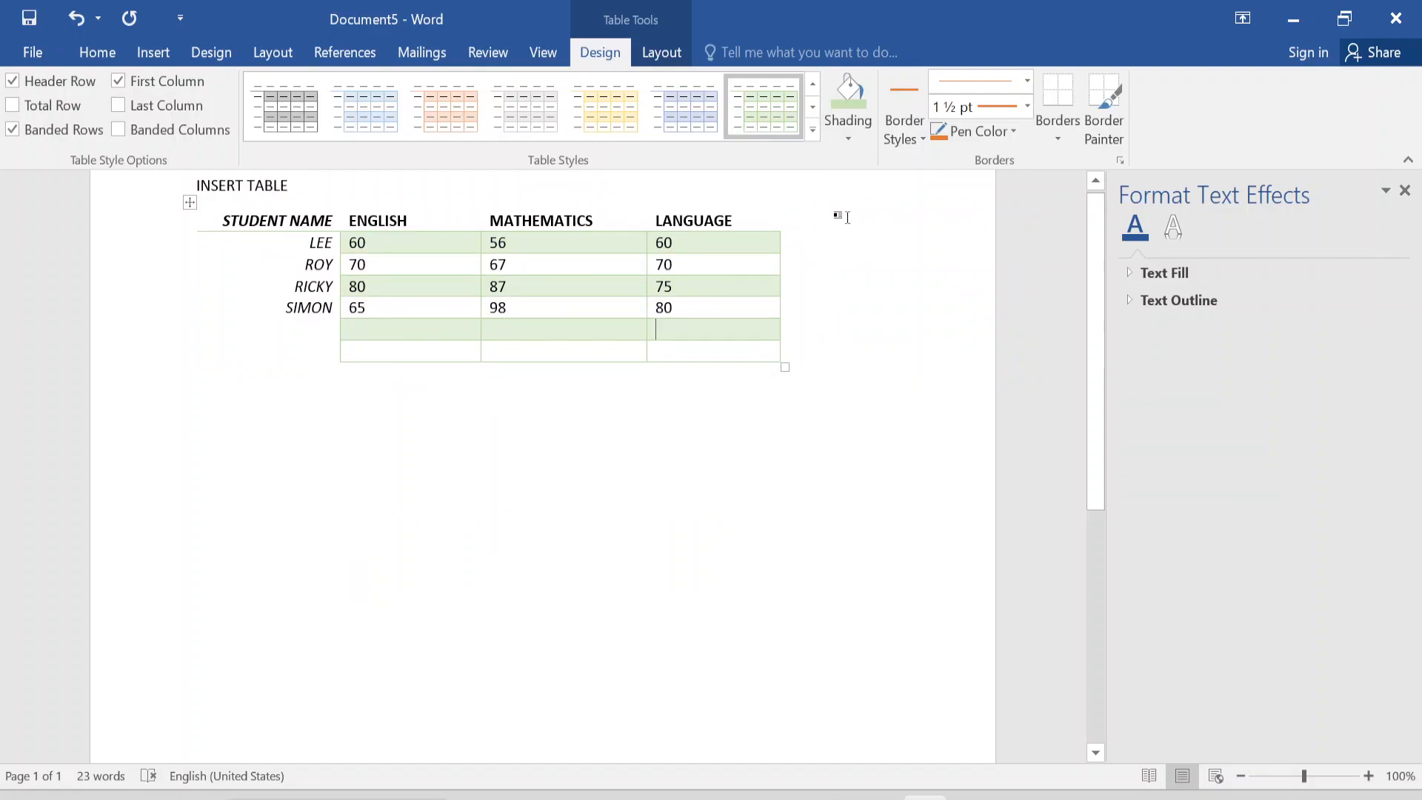
Try the green grid table style with solid header row and first column, and the blue banded grid style with blue text.
{"action": "left_click", "coordinate": [812, 130]}
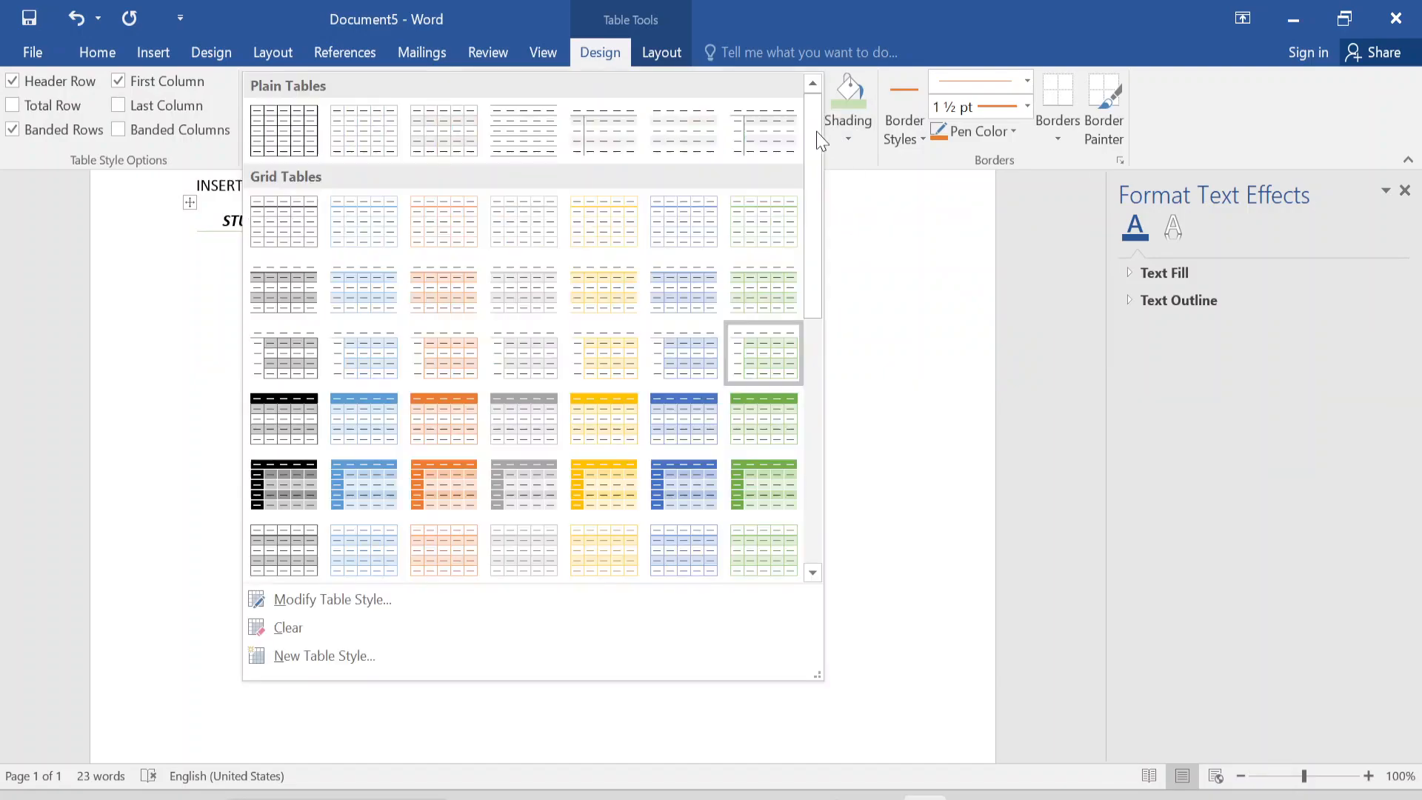
{"action": "left_click", "coordinate": [758, 478]}
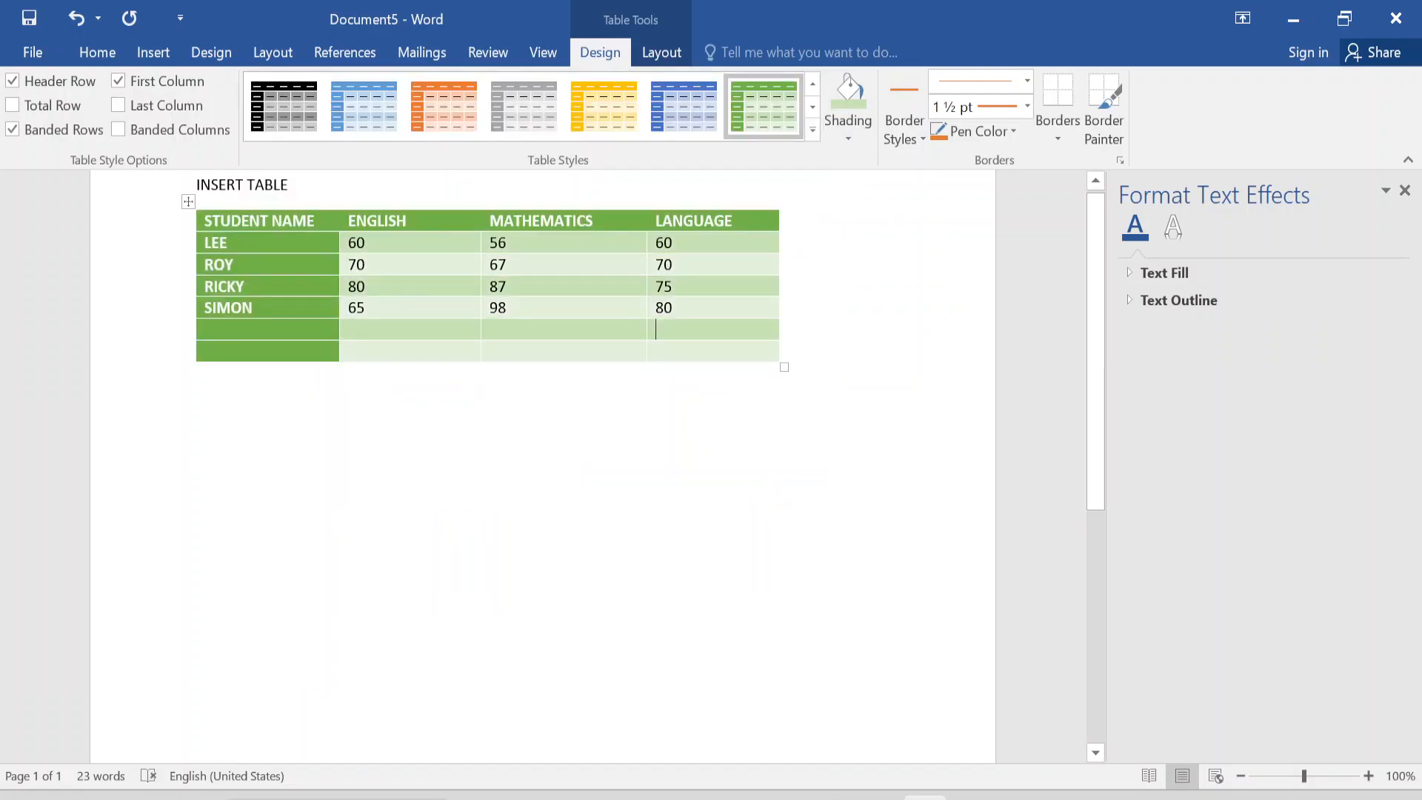
{"action": "left_click", "coordinate": [815, 134]}
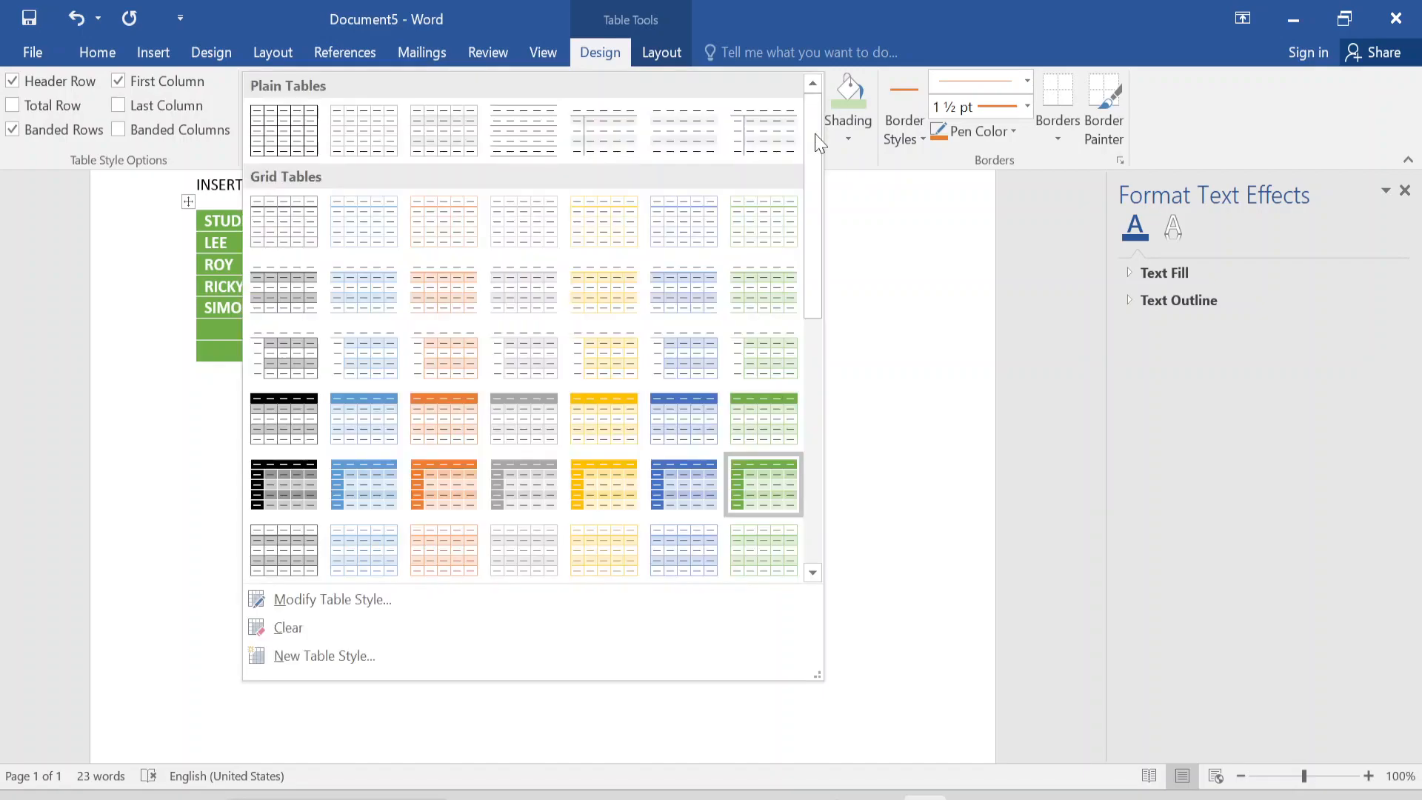
{"action": "left_click", "coordinate": [683, 554]}
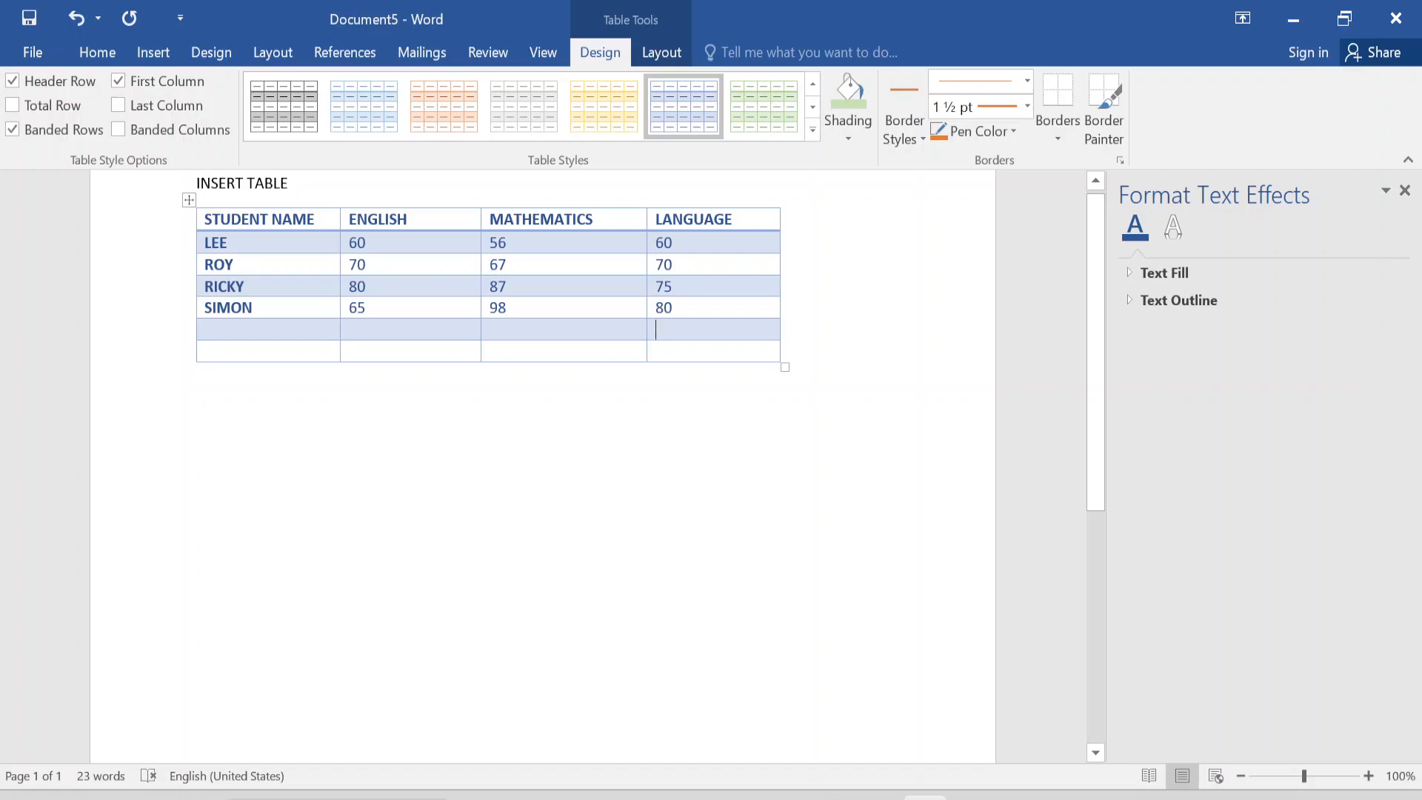
Apply the light green banded grid table style with green text to the marks table.
{"action": "left_click", "coordinate": [771, 118]}
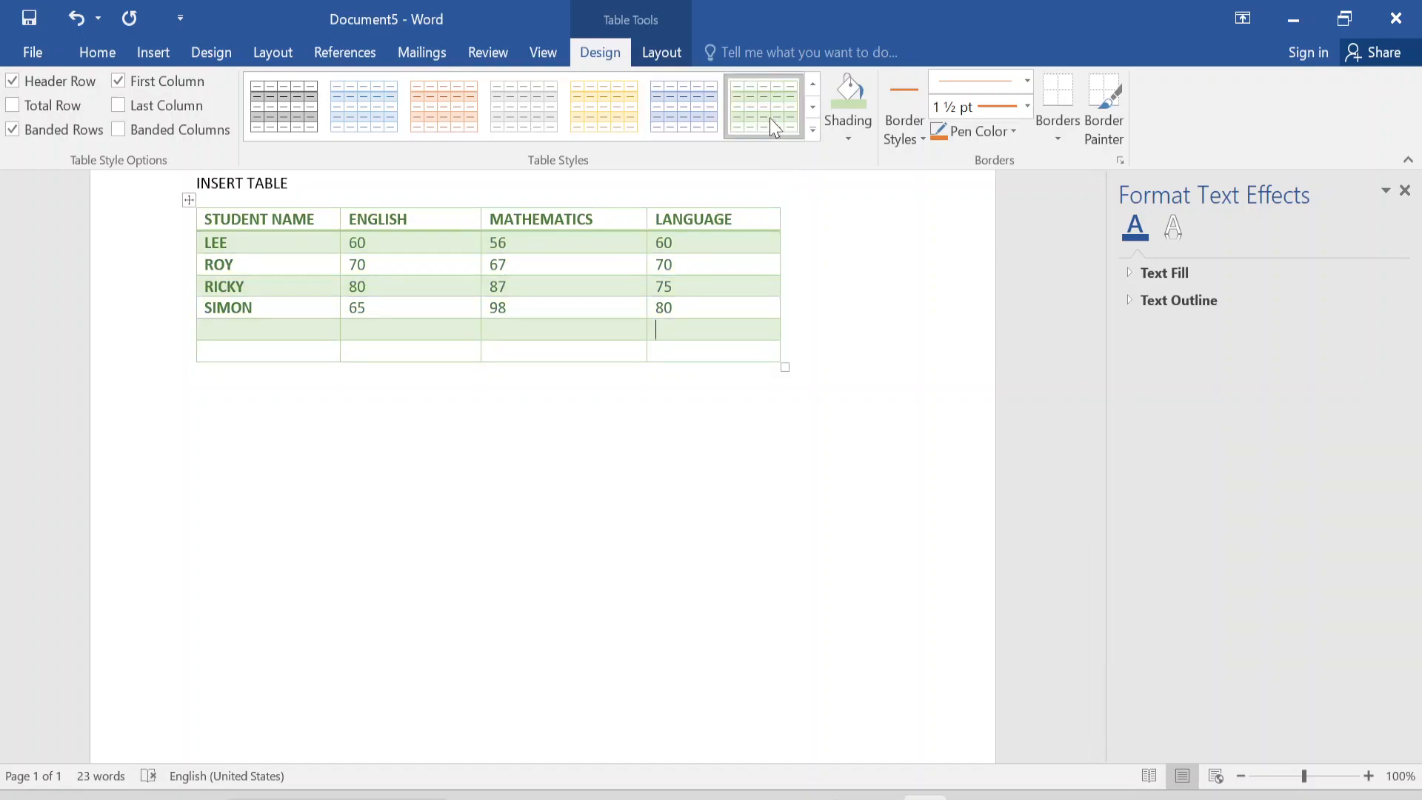
{"action": "left_click", "coordinate": [812, 131]}
{"action": "left_click", "coordinate": [875, 268]}
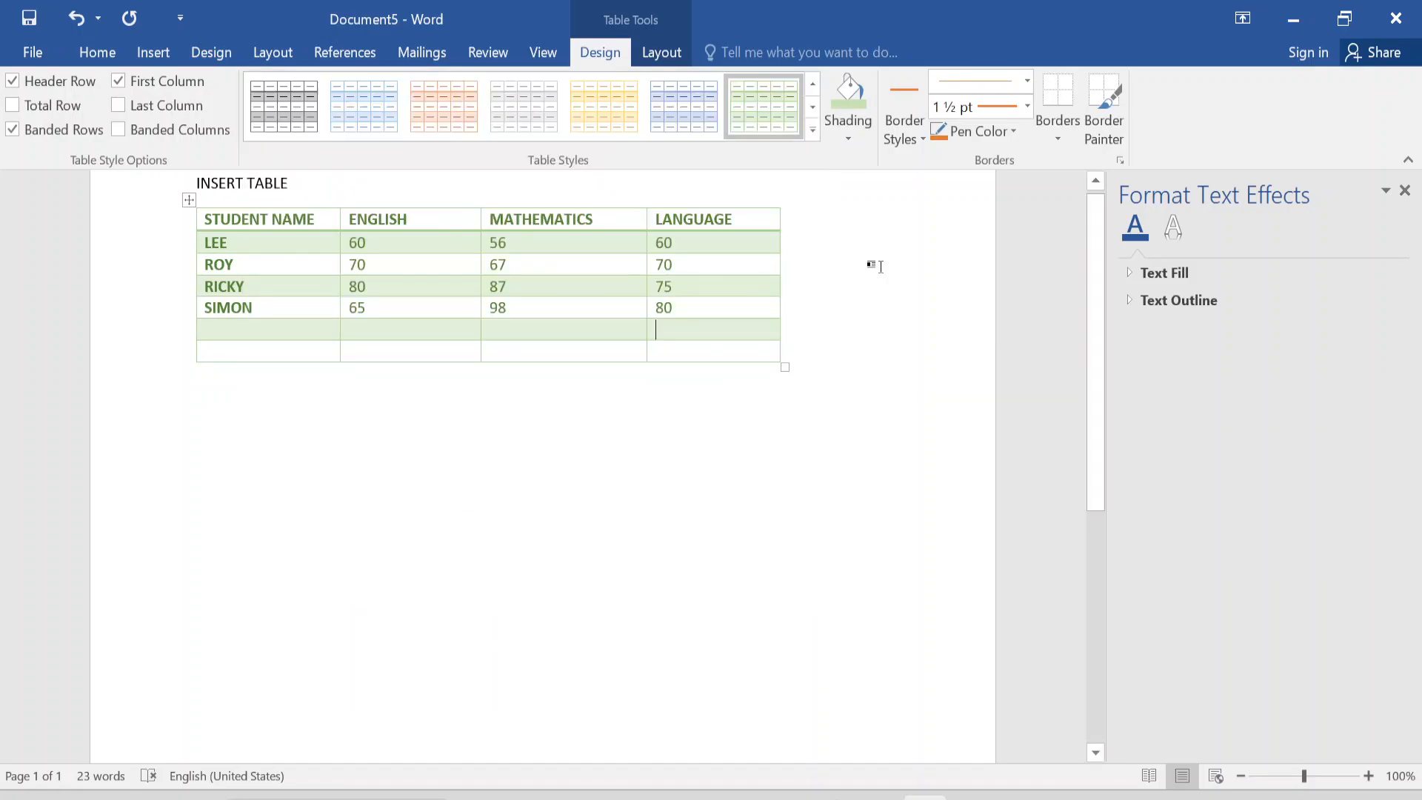